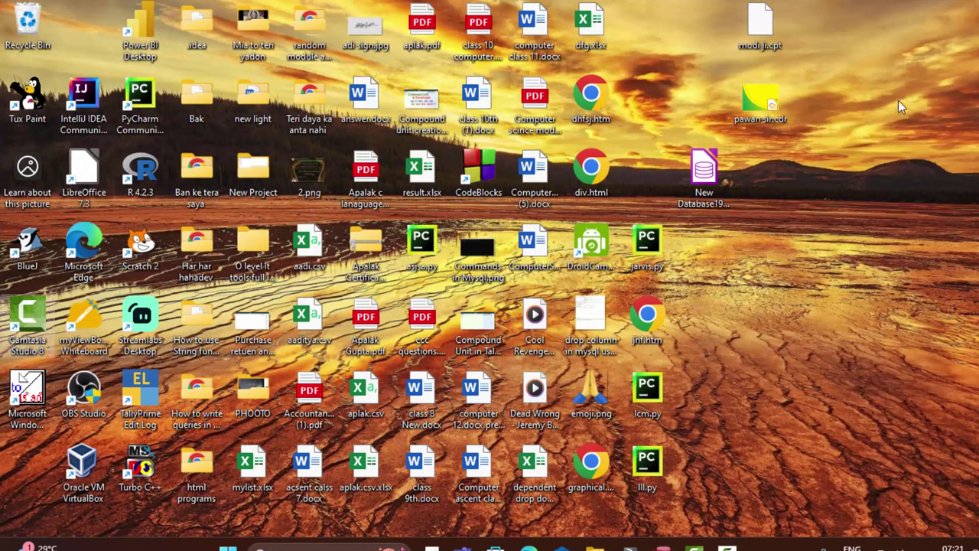
# Refresh the desktop several times from its right-click menu
pyautogui.rightClick(898, 127)
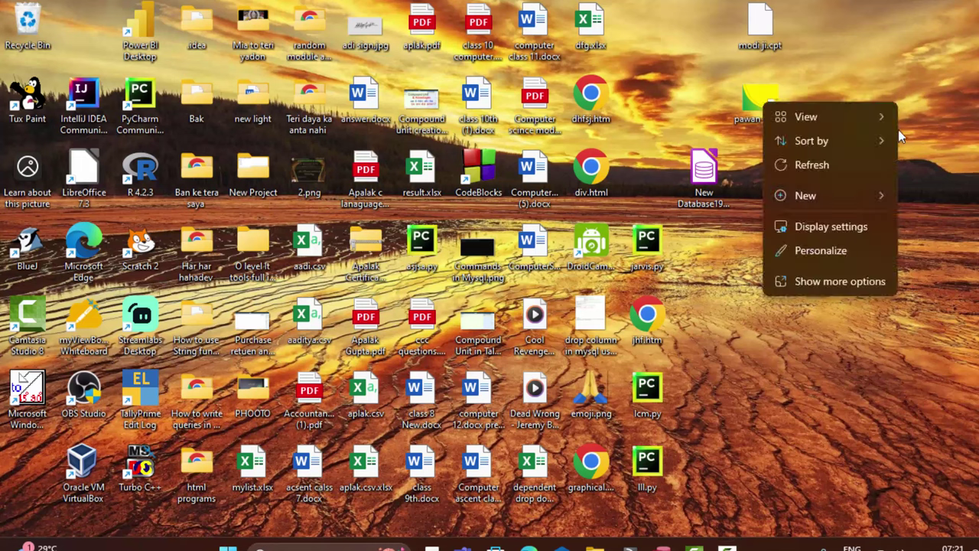
pyautogui.click(871, 167)
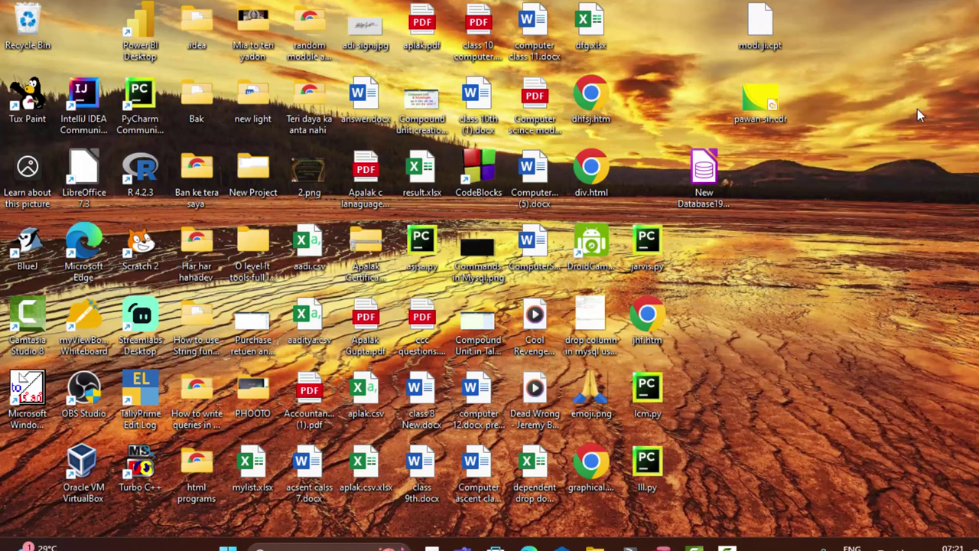
pyautogui.rightClick(918, 111)
pyautogui.click(877, 173)
pyautogui.rightClick(966, 98)
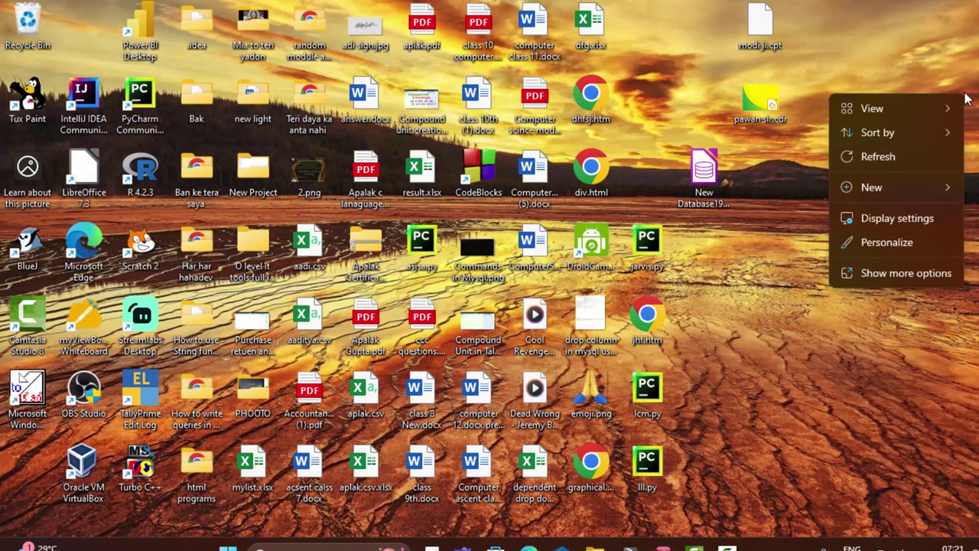
pyautogui.click(903, 157)
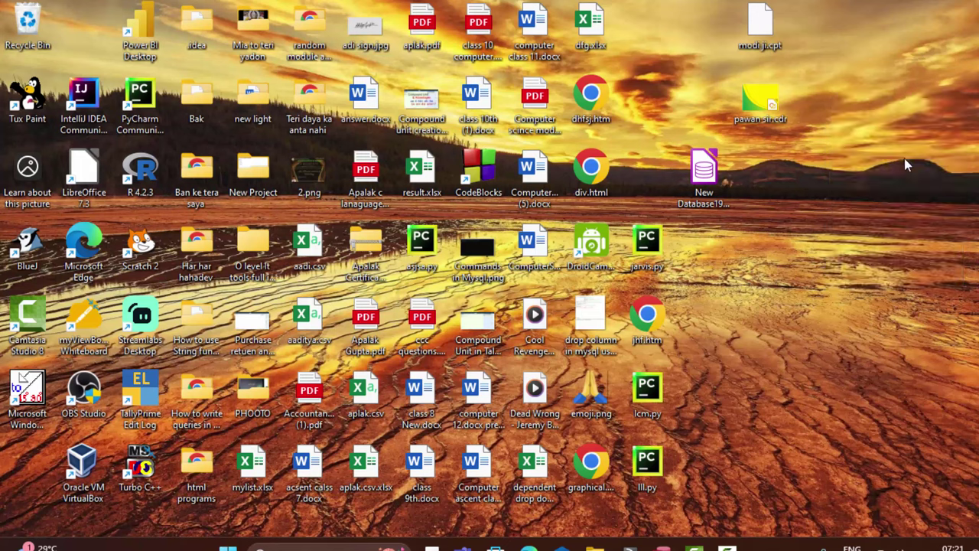
pyautogui.rightClick(913, 92)
pyautogui.click(863, 154)
# Bring up Database315, open Table1, and step through the Mouse record's name and price
pyautogui.click(662, 548)
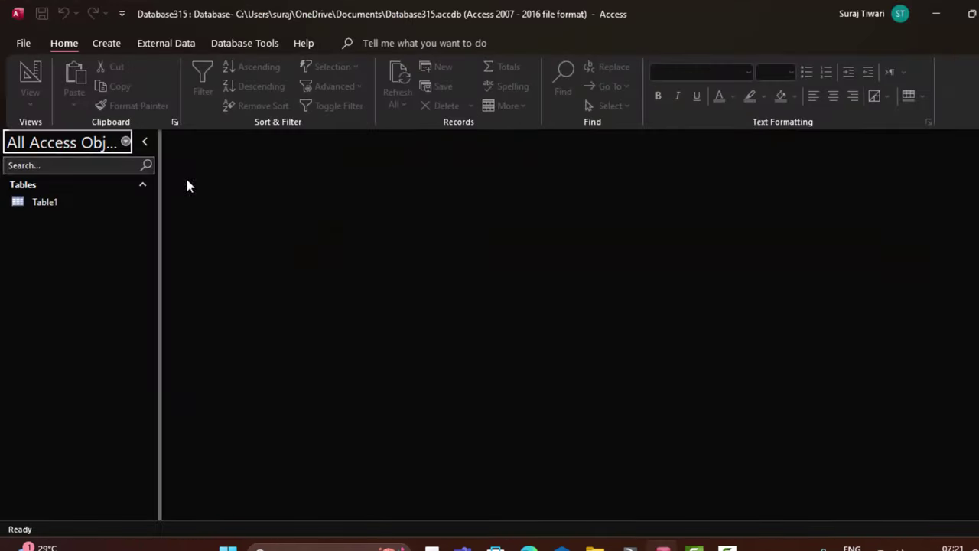
pyautogui.doubleClick(67, 203)
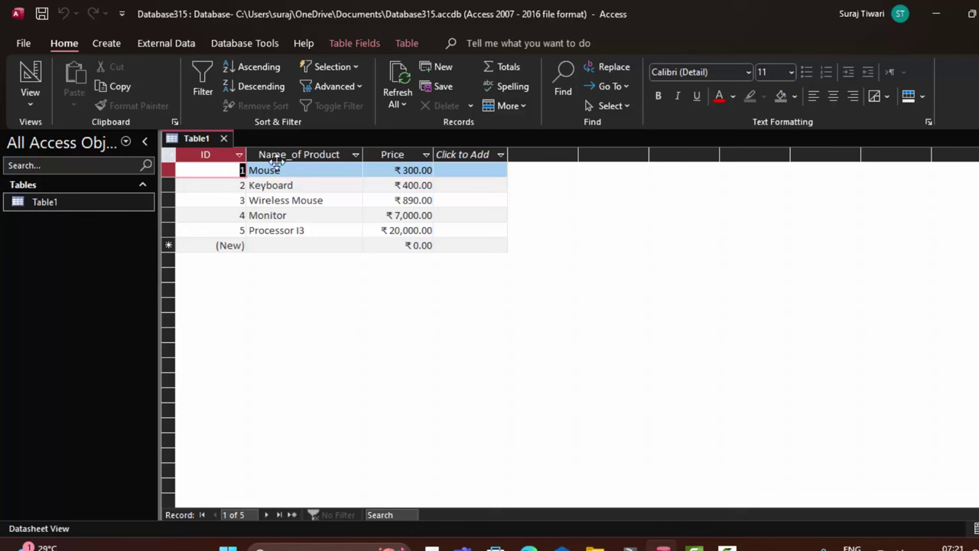
pyautogui.click(304, 169)
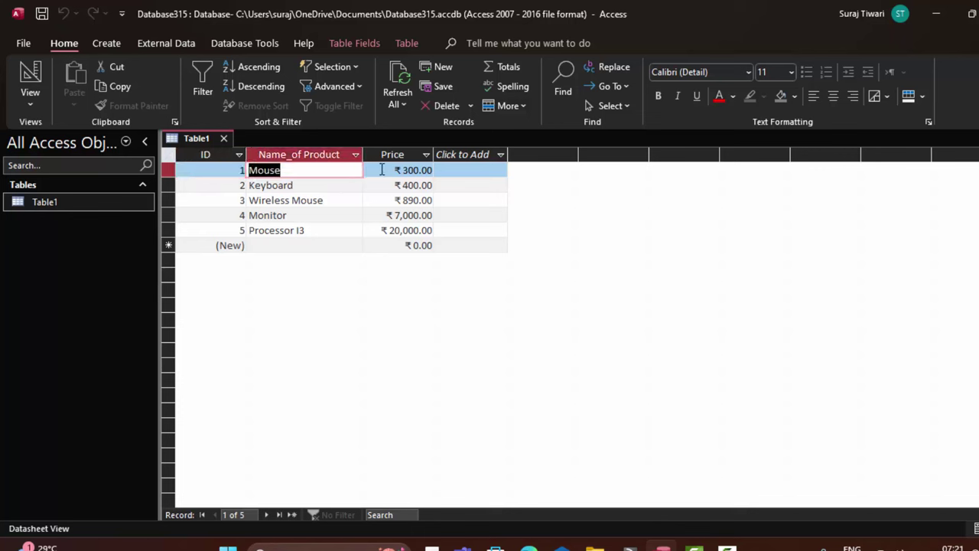
pyautogui.press('Tab')
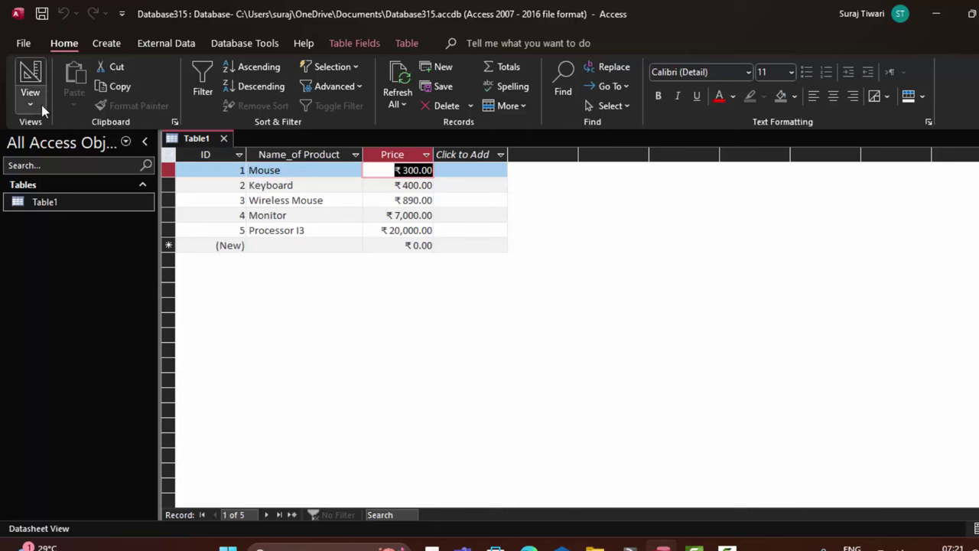
pyautogui.click(33, 104)
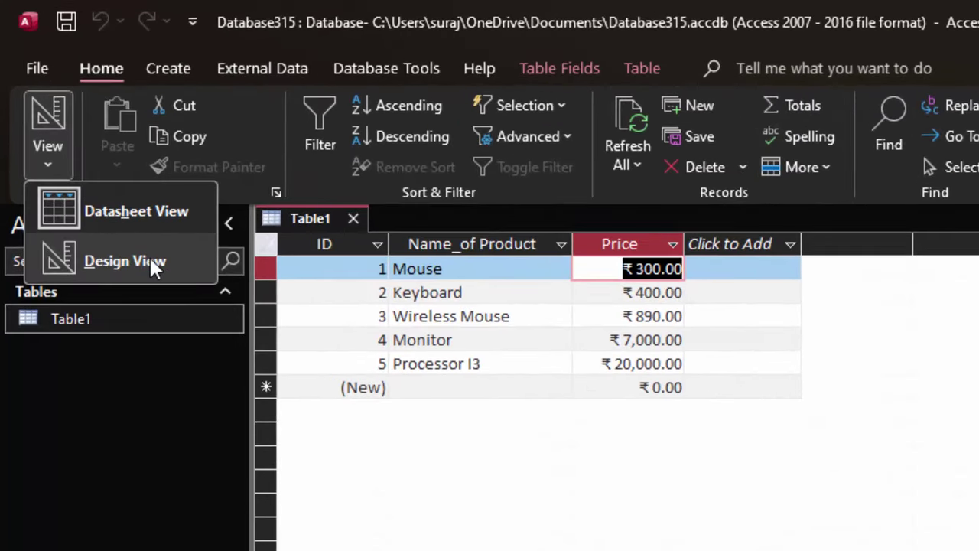
pyautogui.click(125, 262)
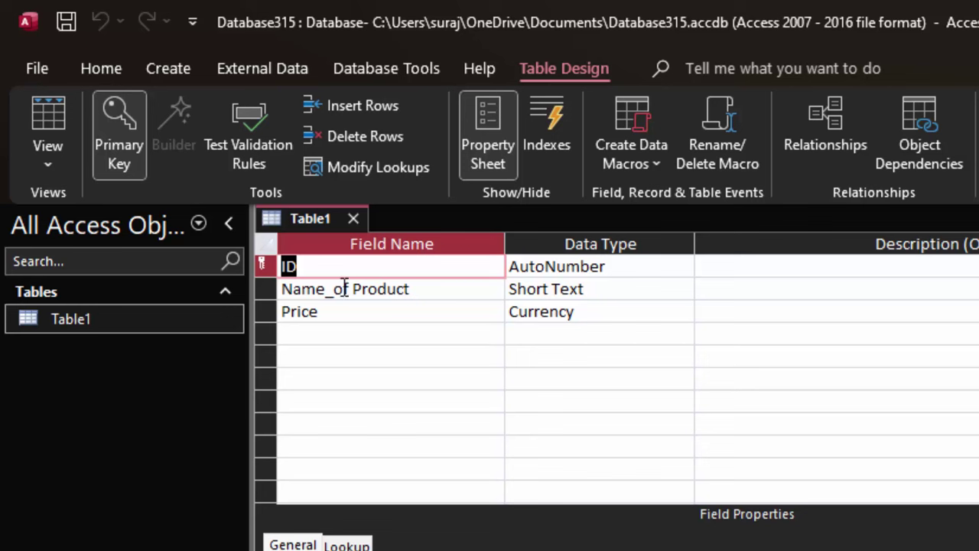
pyautogui.click(428, 268)
pyautogui.click(457, 289)
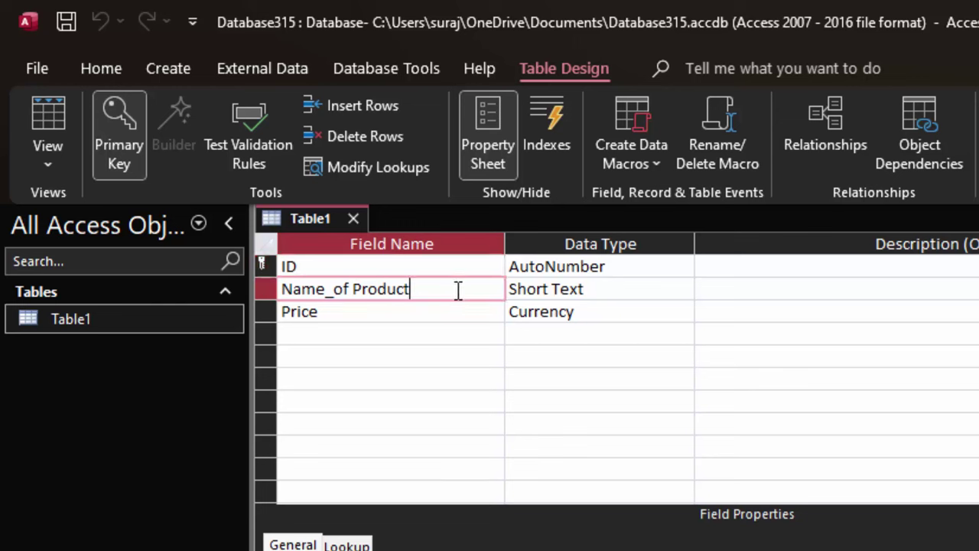
pyautogui.click(588, 288)
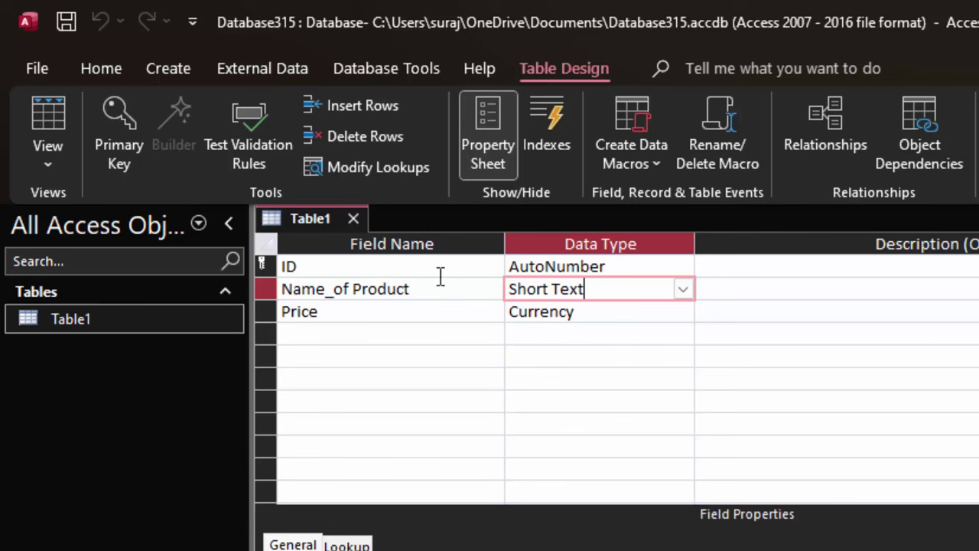
pyautogui.click(403, 312)
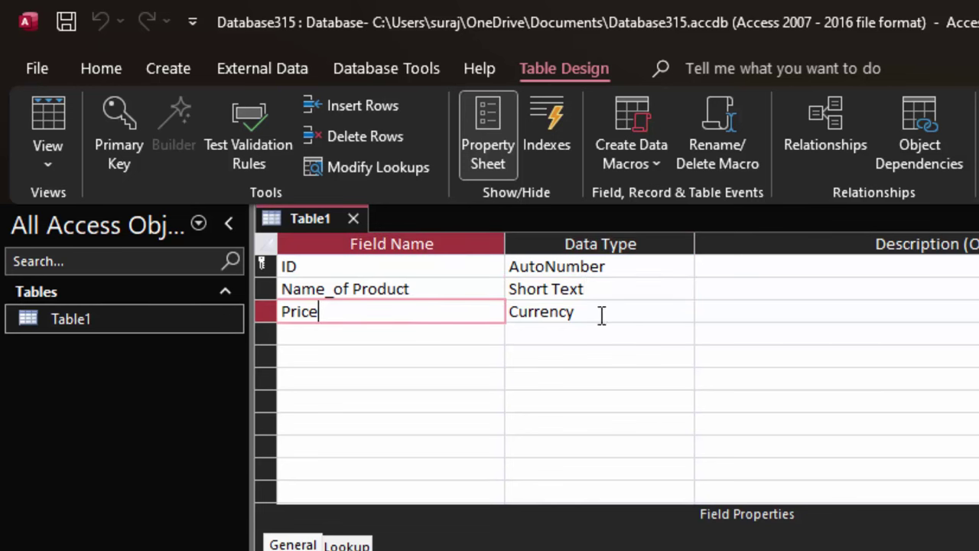
pyautogui.click(64, 114)
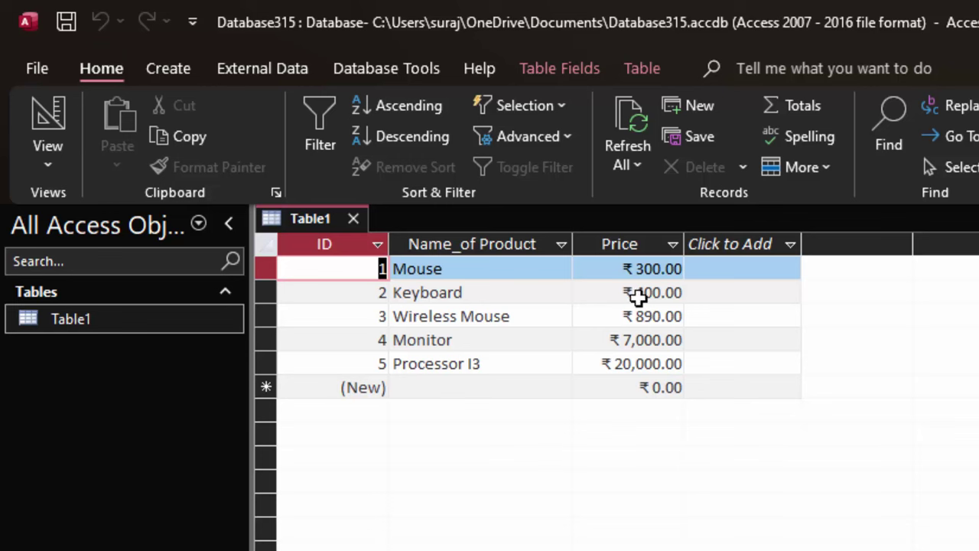
# In Design View, add a Quantity field below Price with the Number data type
pyautogui.click(44, 166)
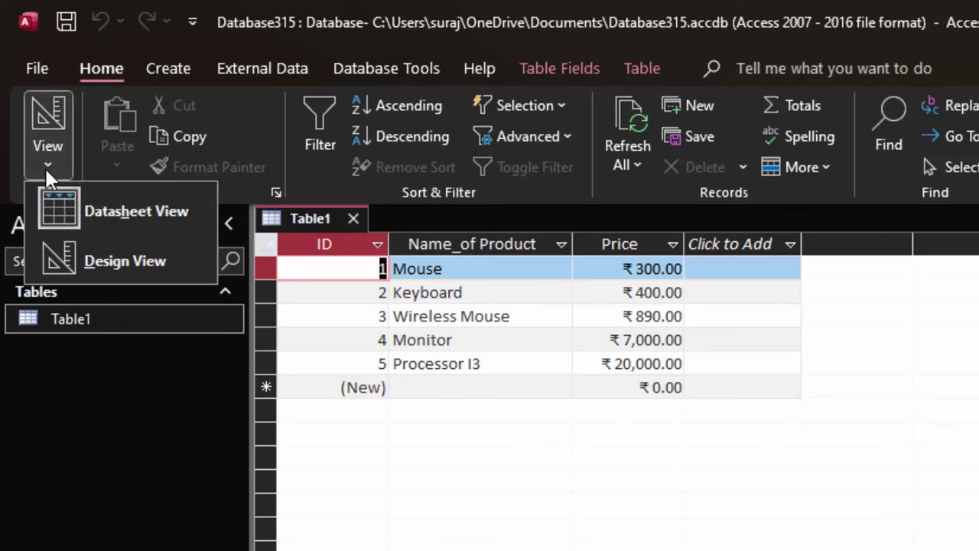
pyautogui.click(83, 249)
pyautogui.click(353, 331)
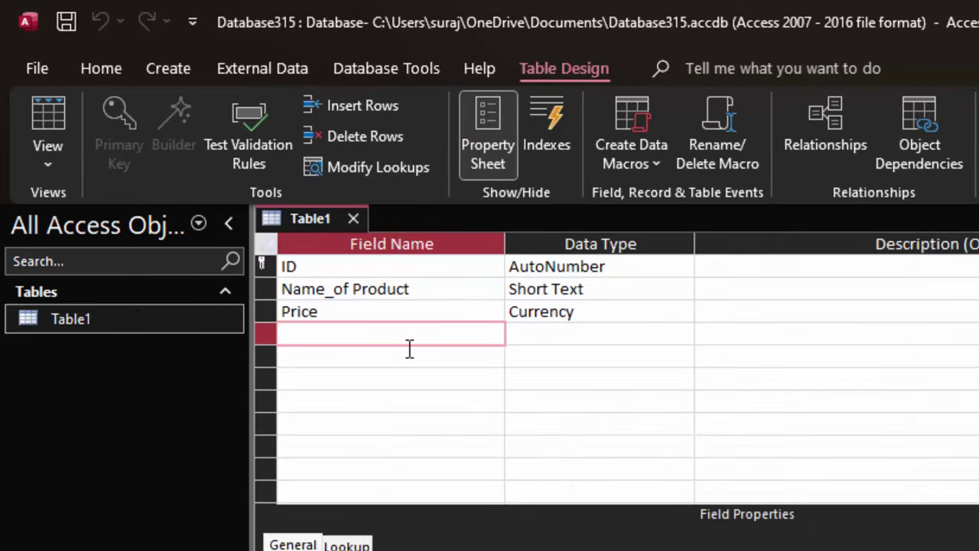
pyautogui.write('Qua')
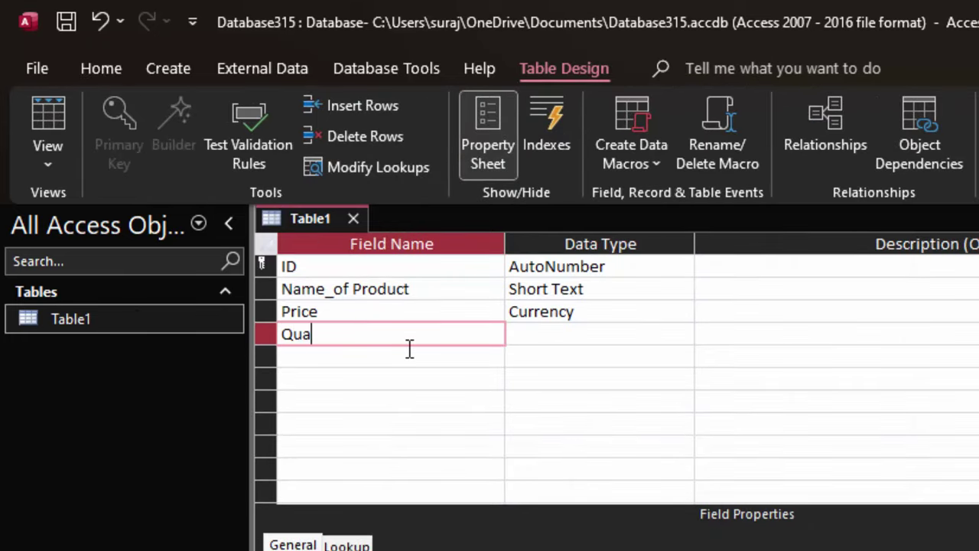
pyautogui.write('ntit')
pyautogui.write('y')
pyautogui.click(642, 335)
pyautogui.click(683, 335)
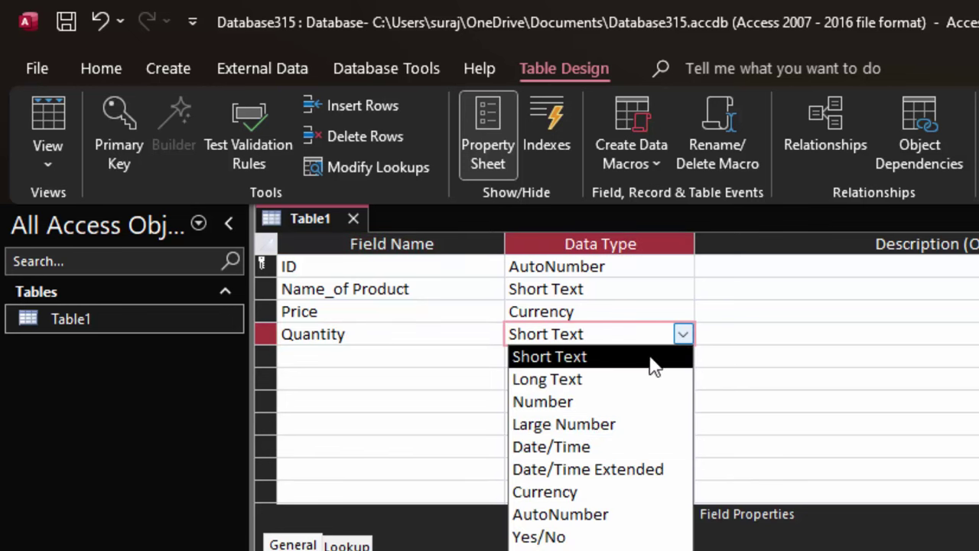
pyautogui.click(604, 402)
# Return to Datasheet View, saving Table1 when prompted
pyautogui.click(48, 74)
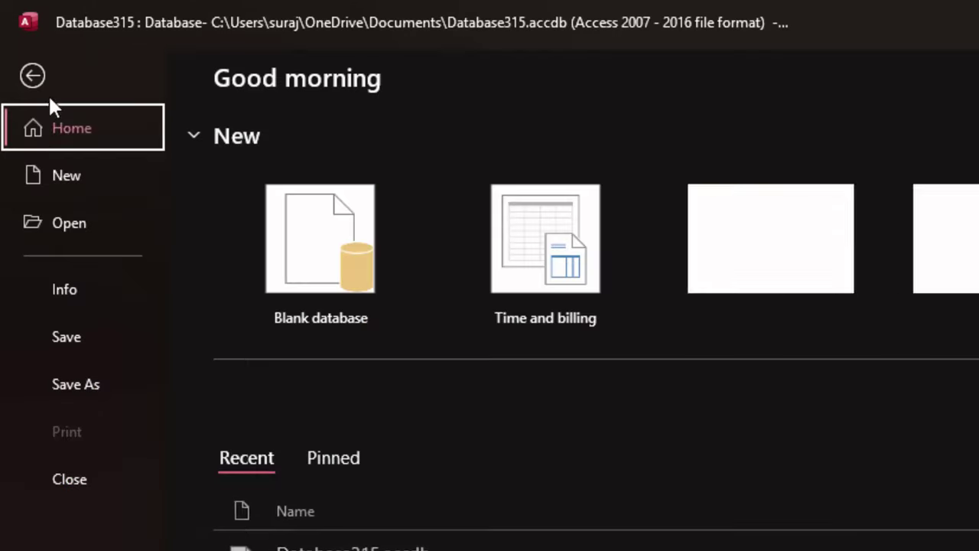
pyautogui.click(38, 71)
pyautogui.click(53, 116)
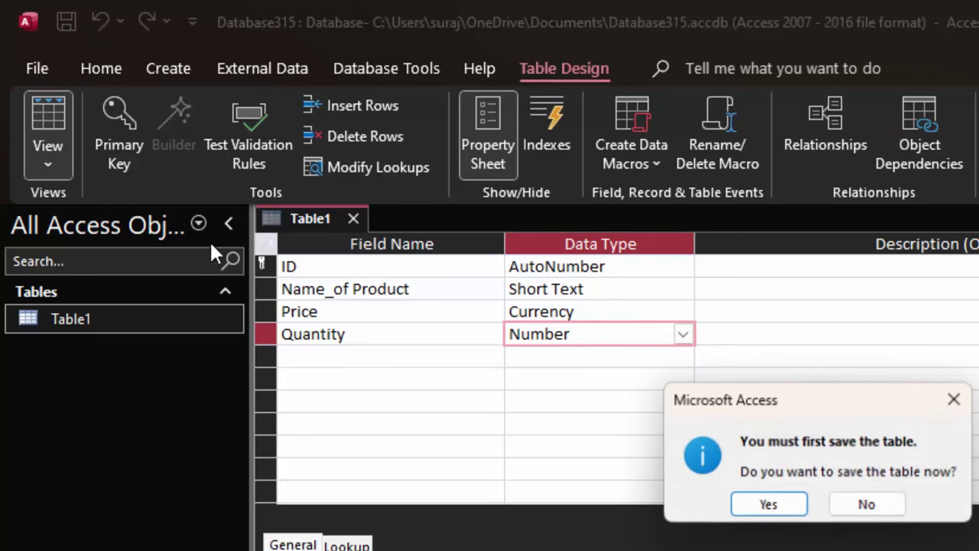
pyautogui.click(779, 497)
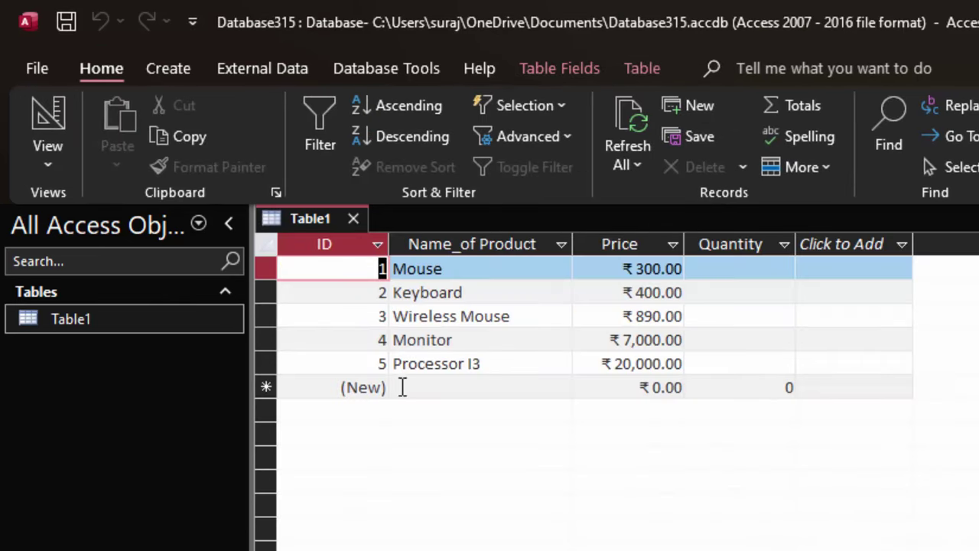
# Enter quantity 5 for Mouse and 6 for Keyboard, undoing an accidental 44
pyautogui.click(742, 269)
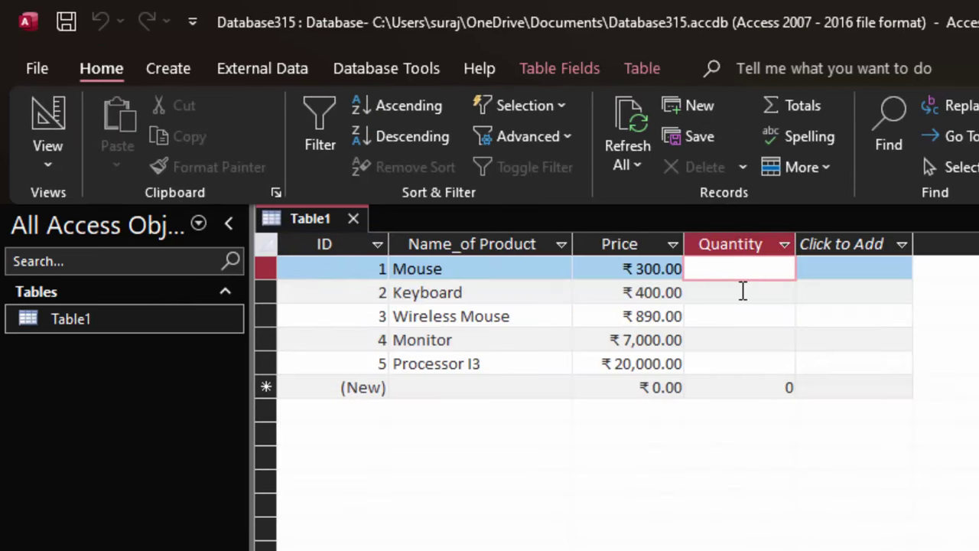
pyautogui.write('5')
pyautogui.press('Tab')
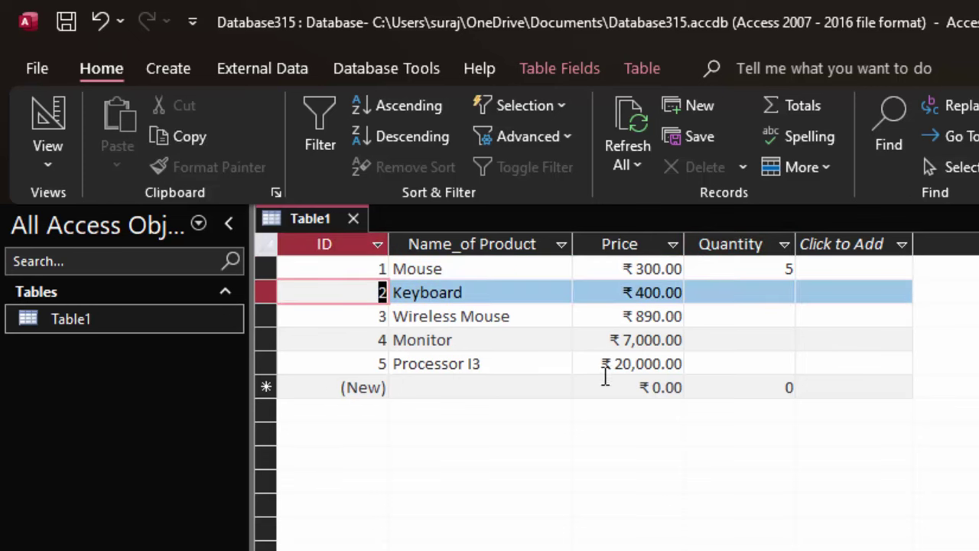
pyautogui.press('Tab')
pyautogui.write('44')
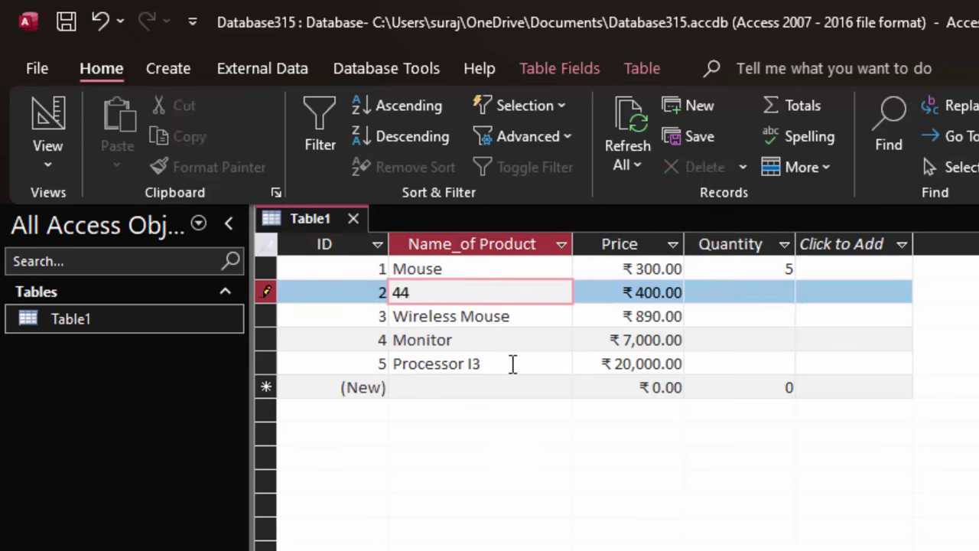
pyautogui.press('Escape')
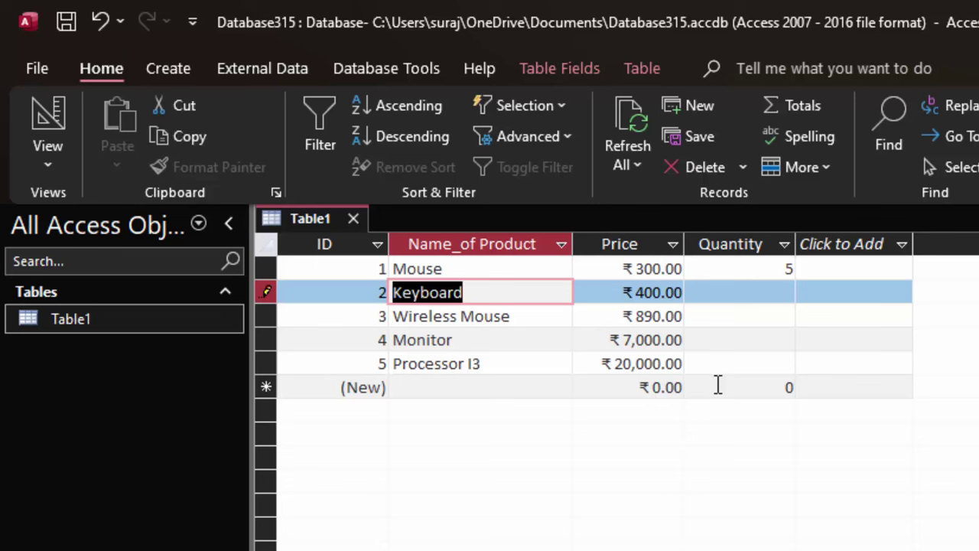
pyautogui.click(757, 300)
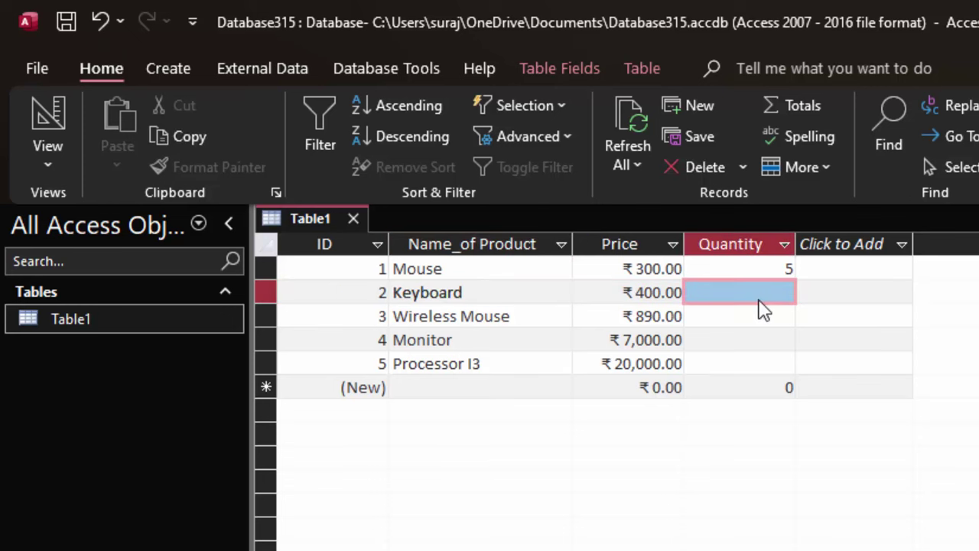
pyautogui.click(760, 299)
pyautogui.write('6')
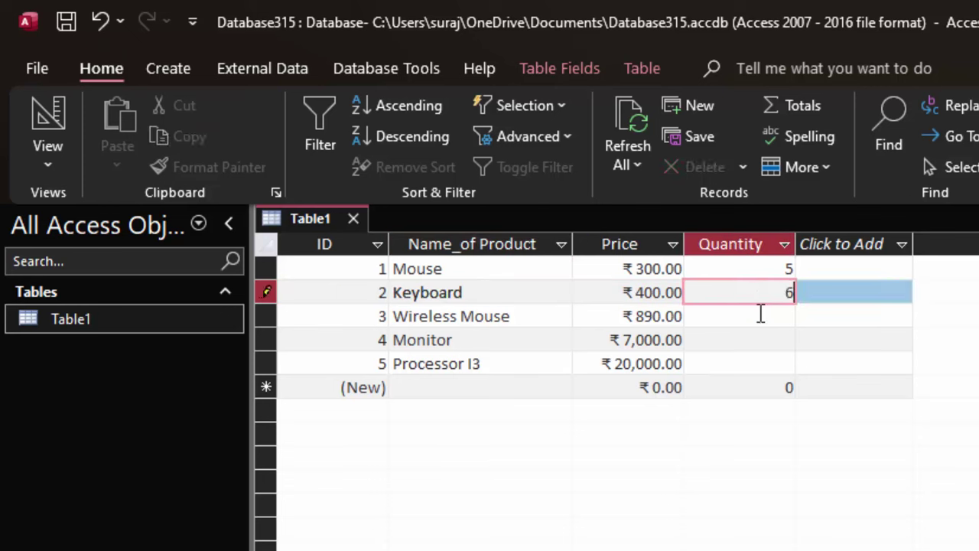
pyautogui.press('Return')
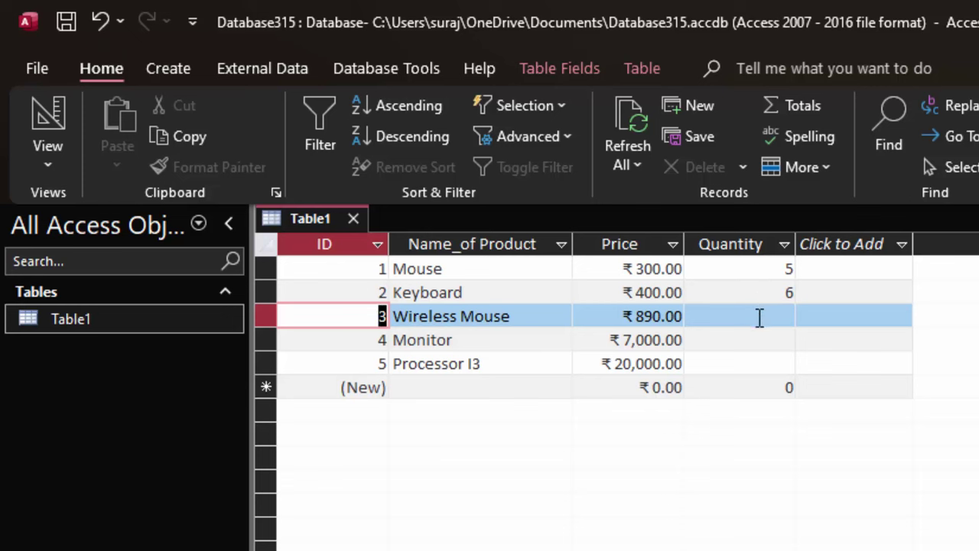
# Enter quantities 78 for Wireless Mouse, 6 for Monitor and 7 for Processor I3
pyautogui.click(760, 317)
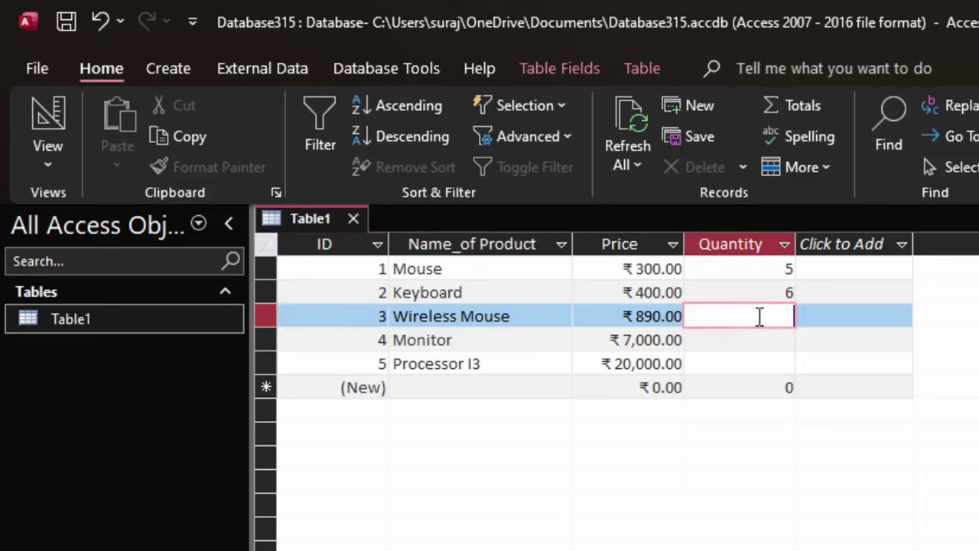
pyautogui.write('78')
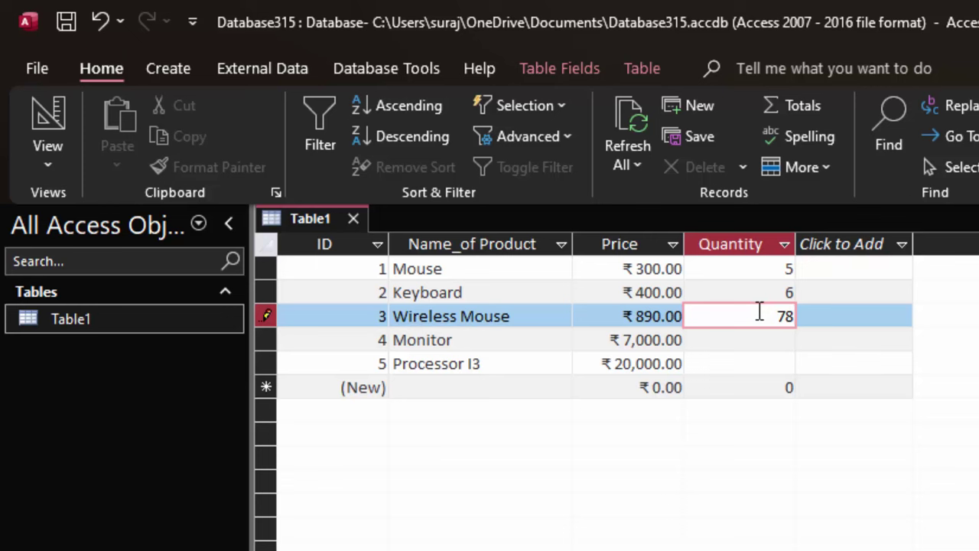
pyautogui.press('Return')
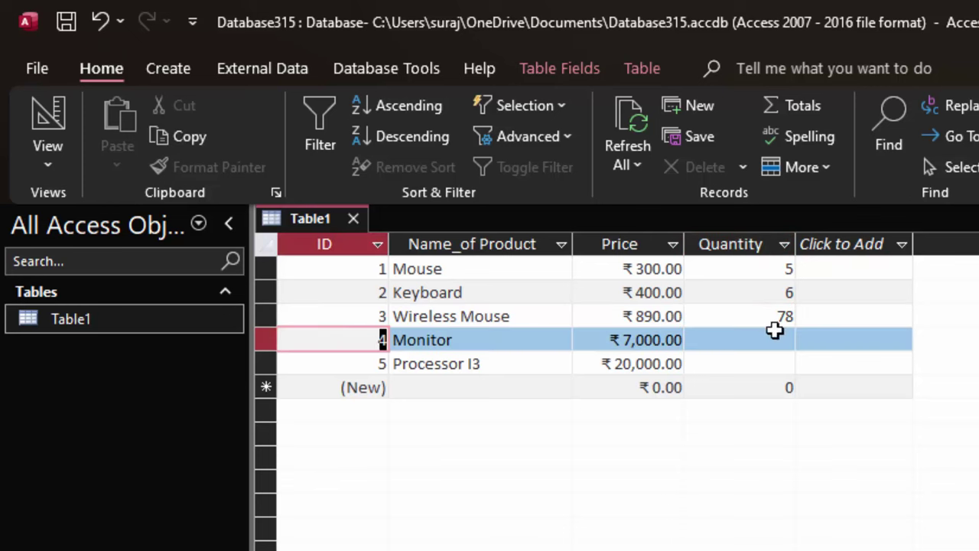
pyautogui.click(766, 346)
pyautogui.write('6')
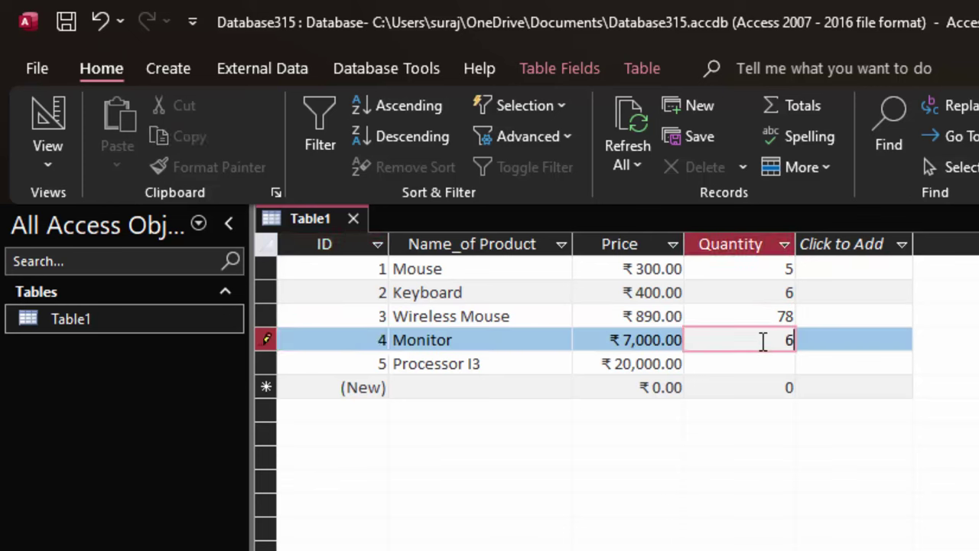
pyautogui.press('Return')
pyautogui.moveTo(763, 354); pyautogui.dragTo(776, 369)
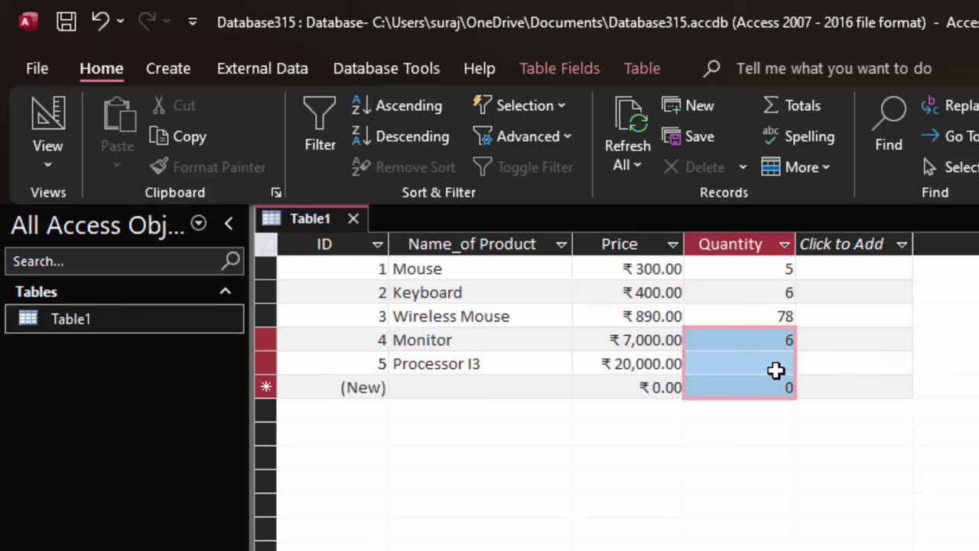
pyautogui.click(778, 370)
pyautogui.write('7')
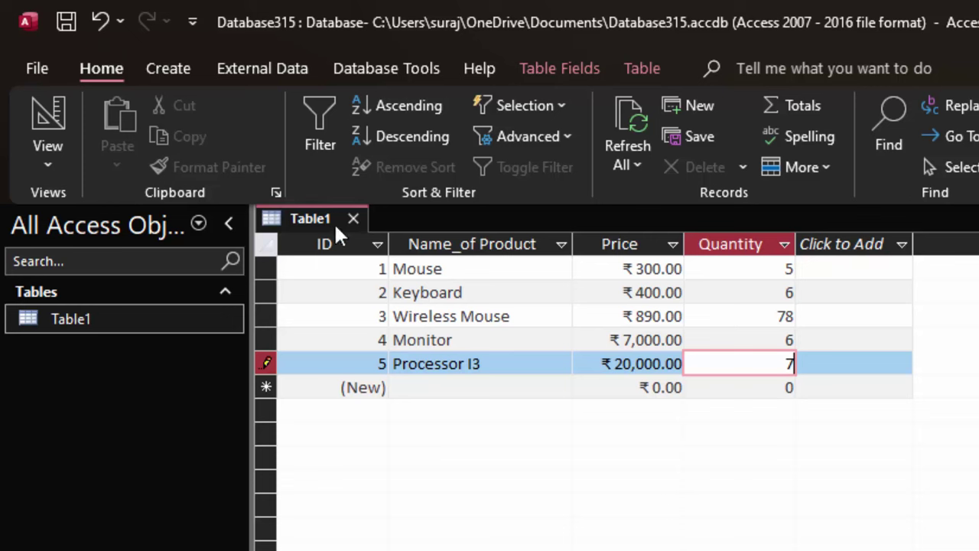
# Close Table1 to save the quantities, then reopen it from the navigation pane
pyautogui.click(354, 219)
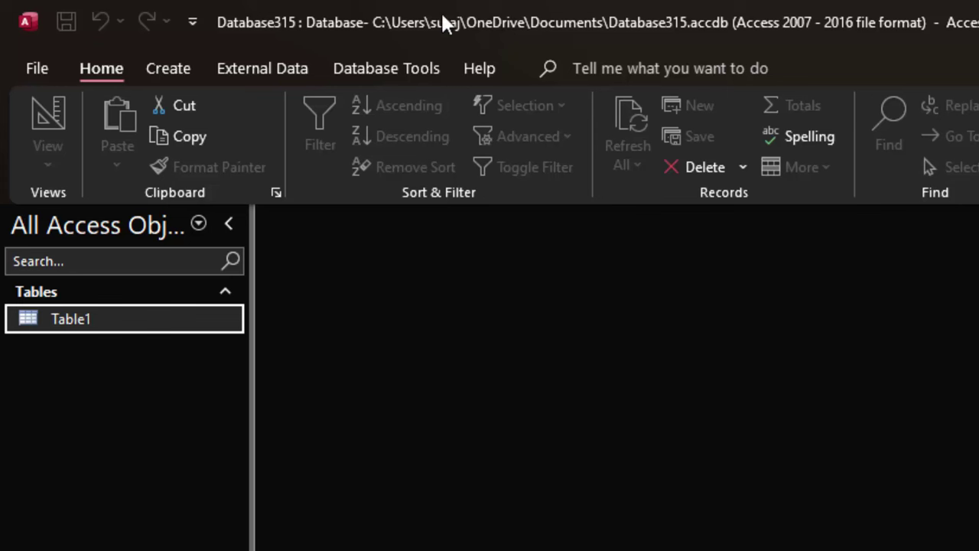
pyautogui.doubleClick(220, 317)
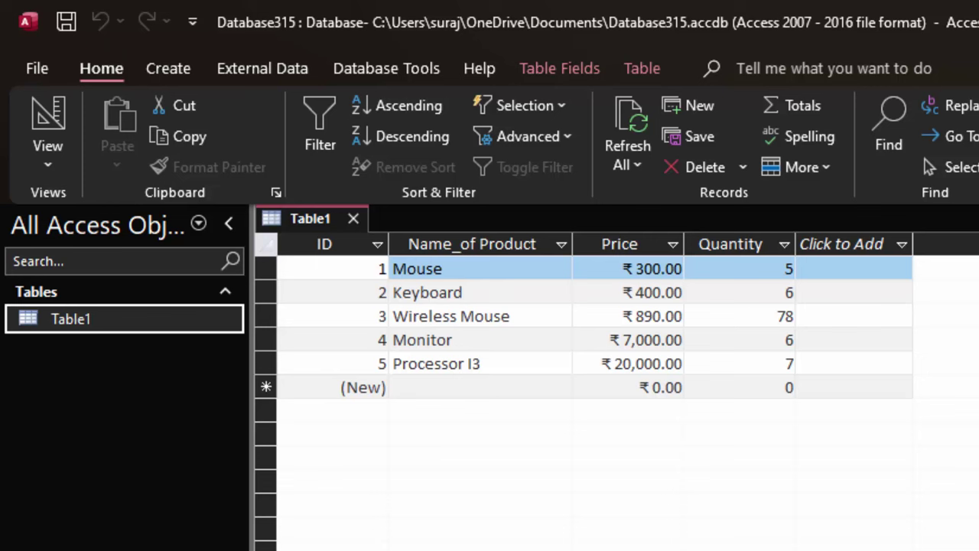
pyautogui.click(172, 70)
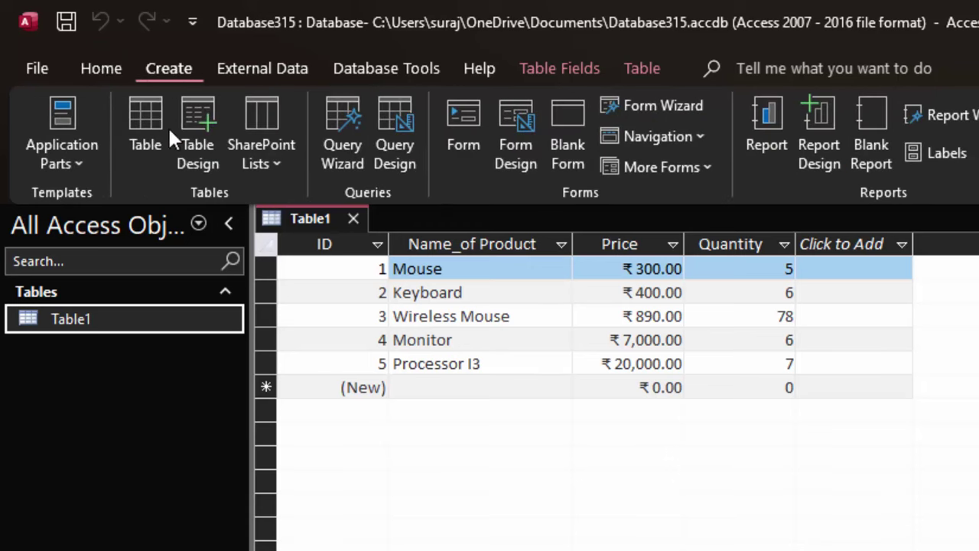
# Create a new query in SQL View starting with 'SELECT sum(Price)', then return to Table1
pyautogui.click(399, 111)
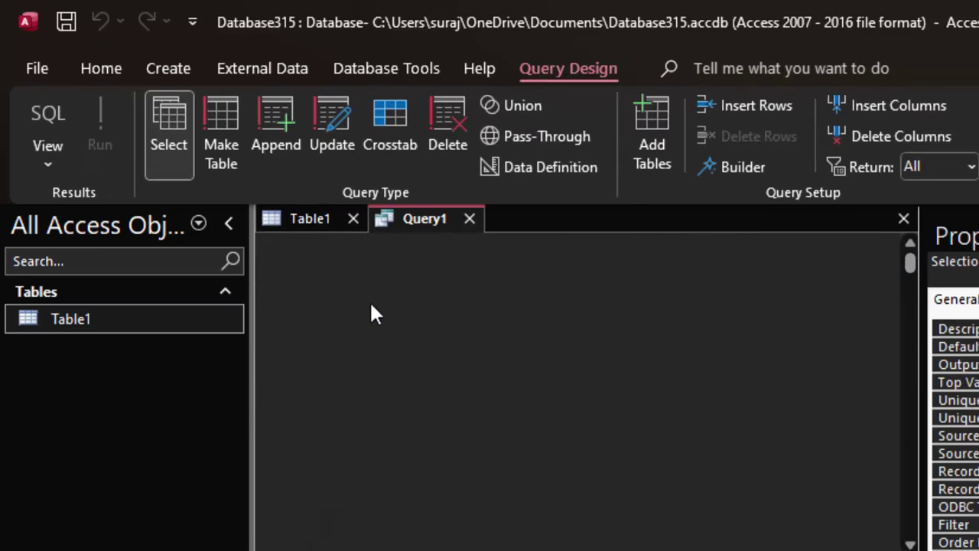
pyautogui.click(40, 111)
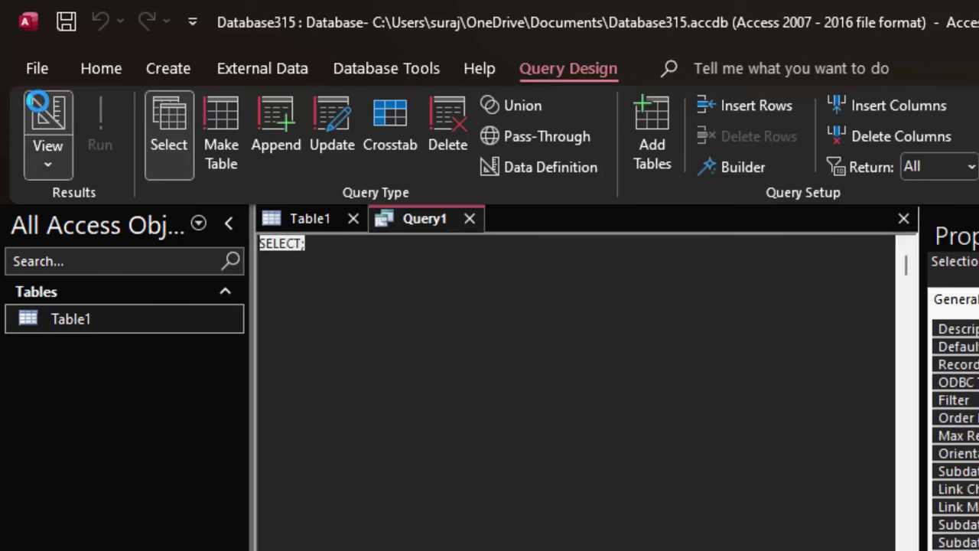
pyautogui.click(343, 250)
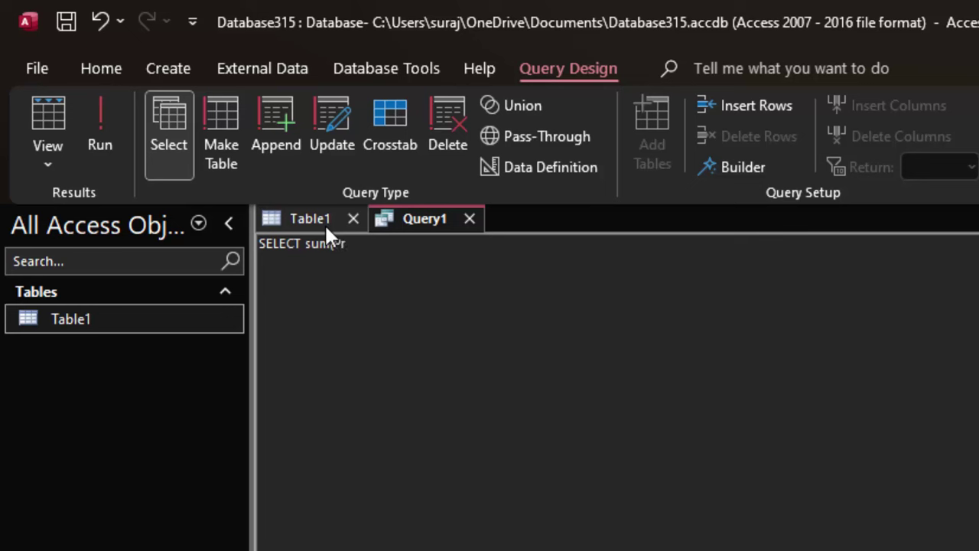
pyautogui.write('ice)')
pyautogui.click(311, 219)
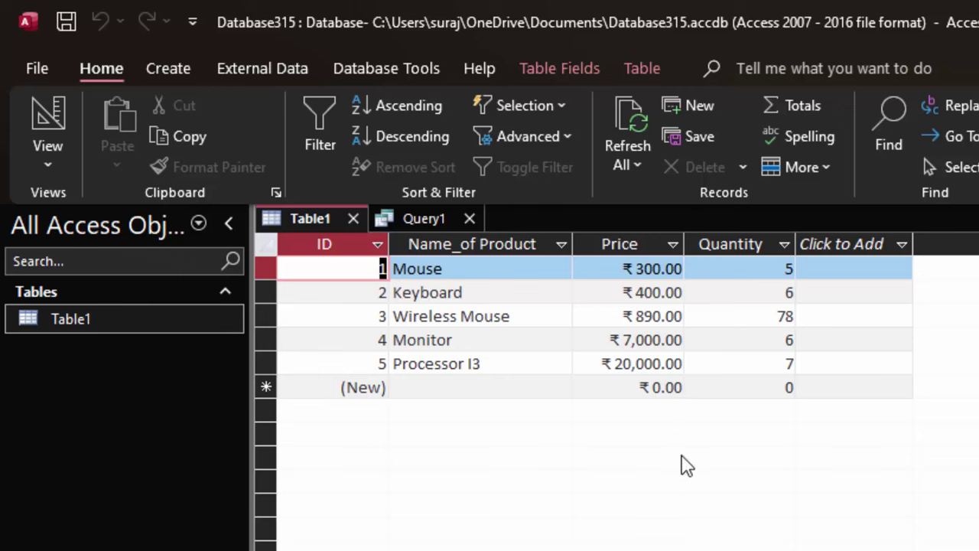
# Complete the SQL as 'SELECT sum(Price) as Total_Amount from Table1;'
pyautogui.click(424, 210)
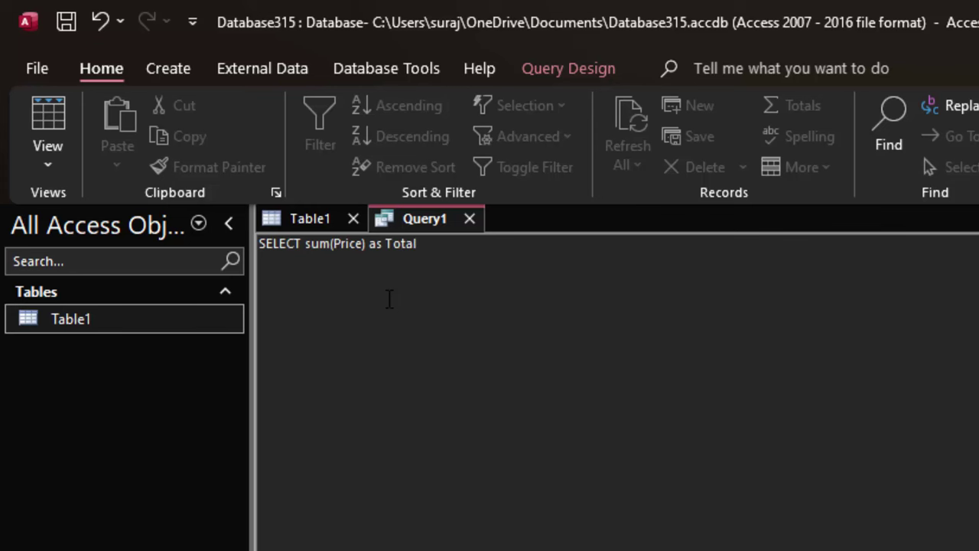
pyautogui.write('_Am')
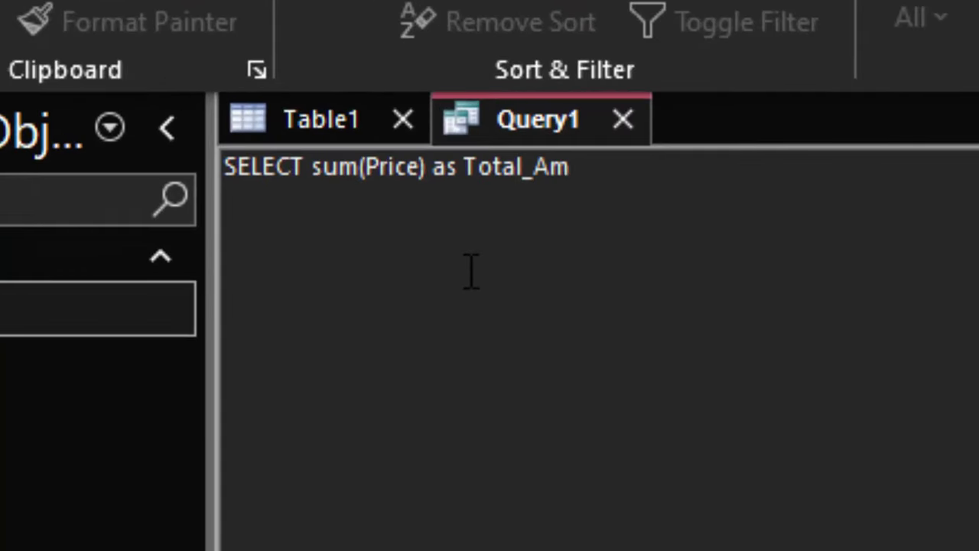
pyautogui.write('ount')
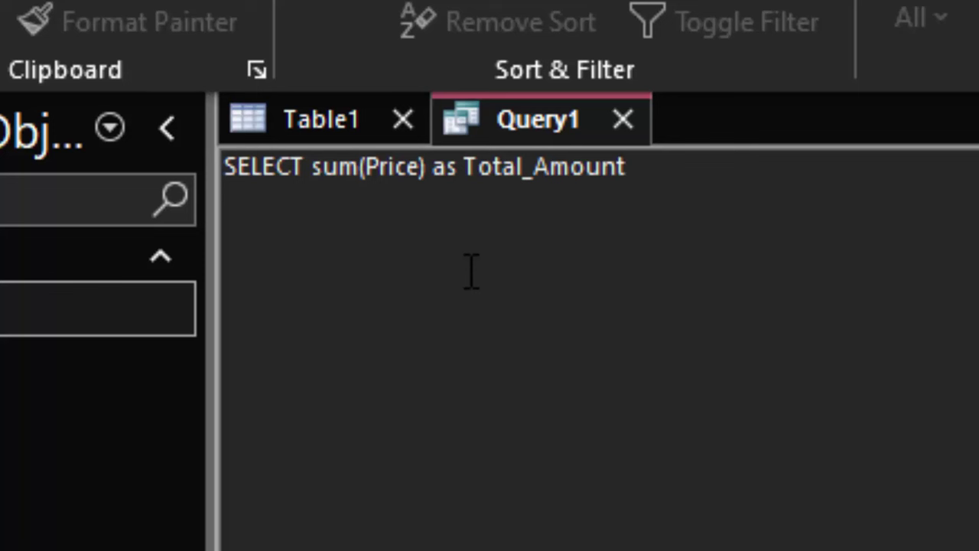
pyautogui.press('Return')
pyautogui.write('from ')
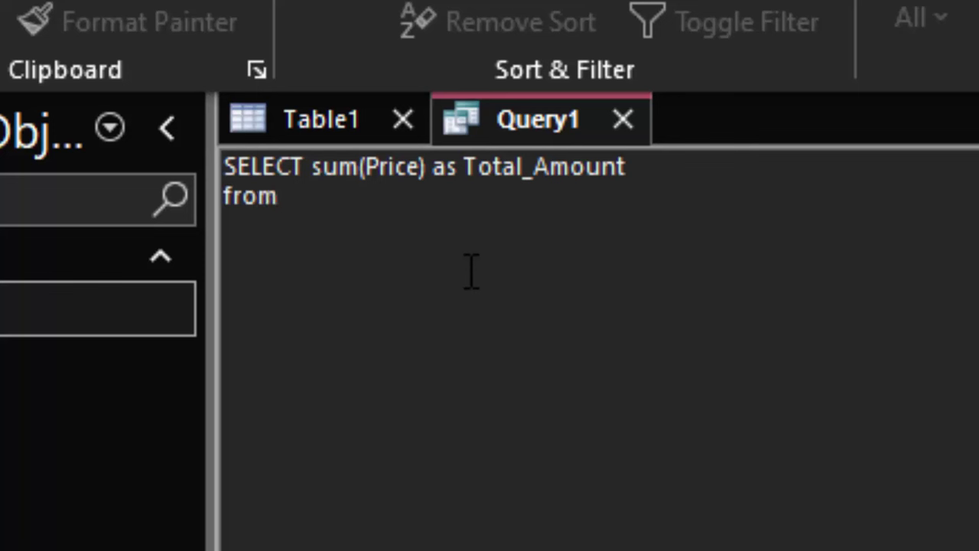
pyautogui.write('Tabl')
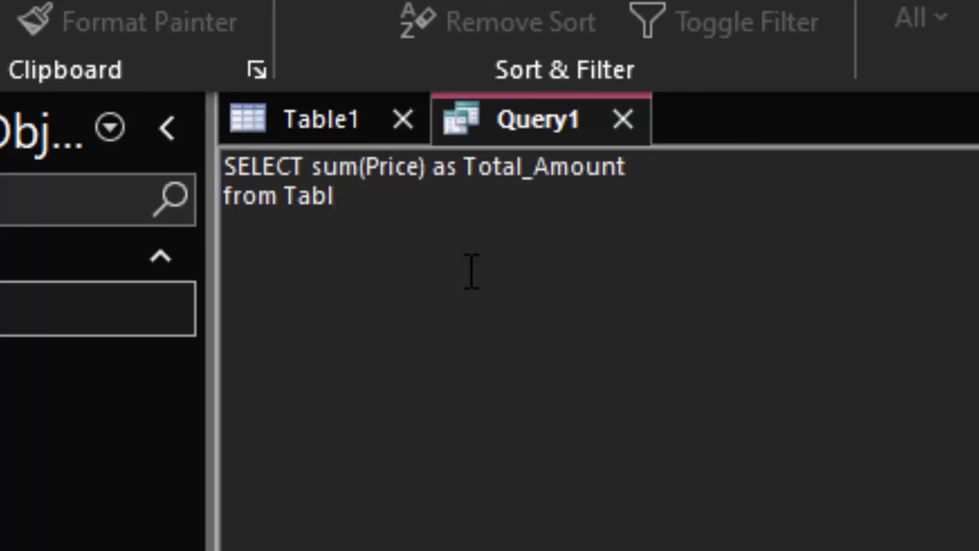
pyautogui.write('e1')
pyautogui.write(';')
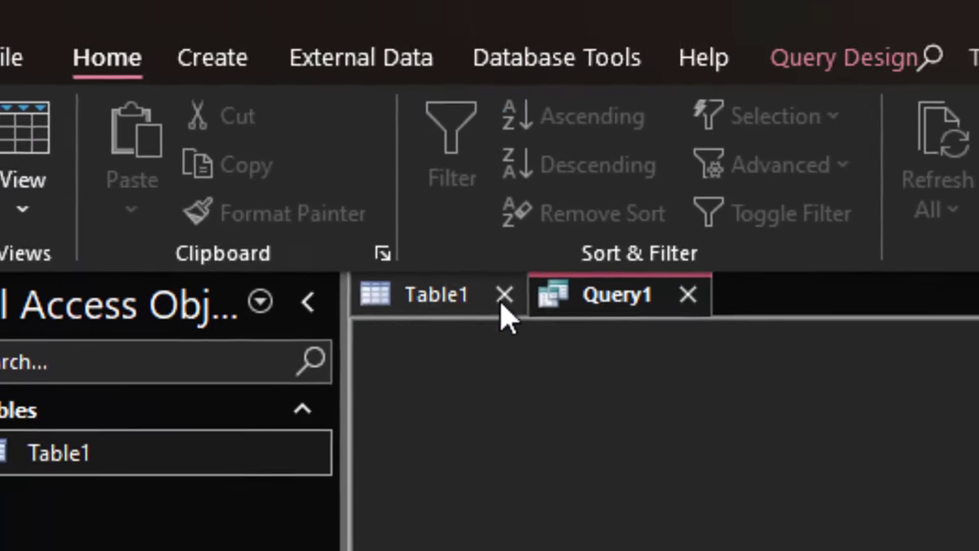
# Close Table1 and run the query, returning Total_Amount ₹28,590.00
pyautogui.click(403, 120)
pyautogui.moveTo(504, 399); pyautogui.dragTo(387, 375)
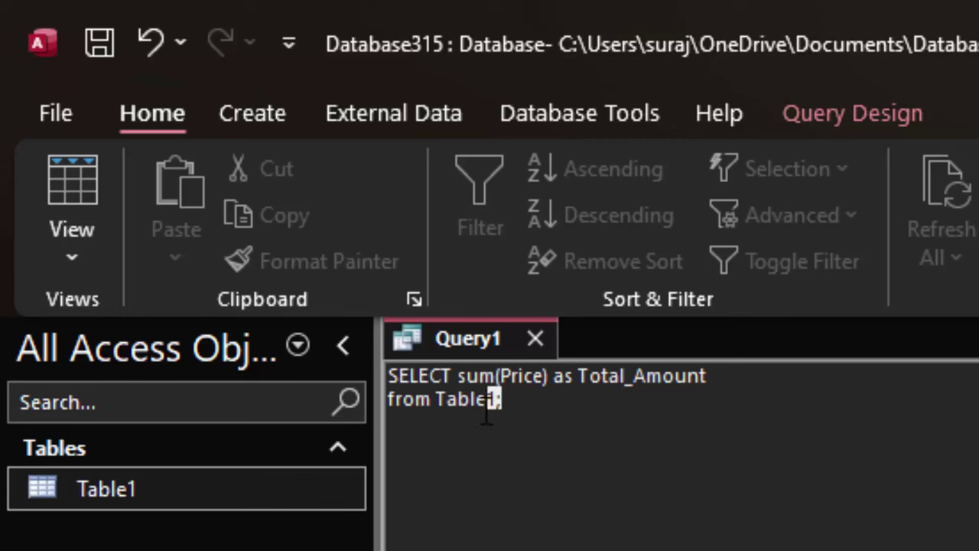
pyautogui.click(545, 397)
pyautogui.click(828, 115)
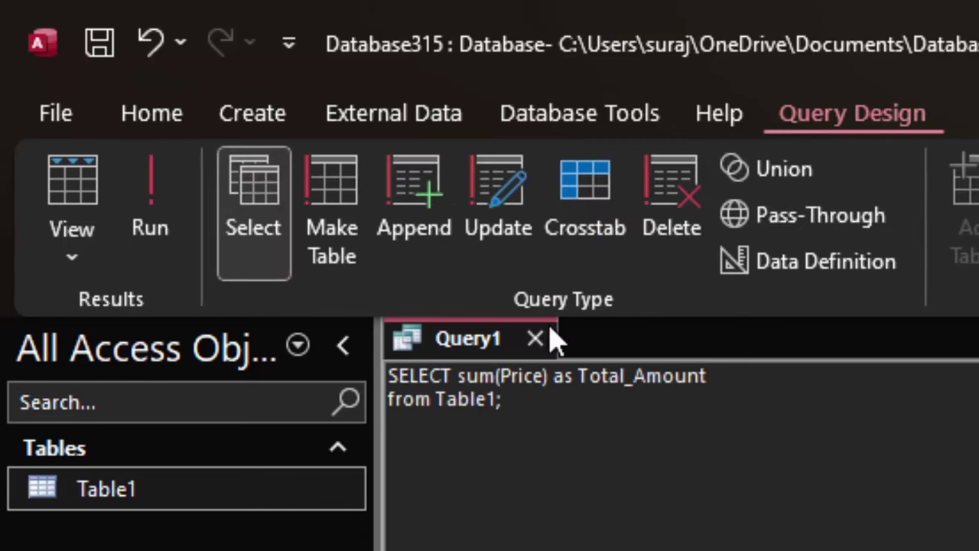
pyautogui.click(175, 212)
# Reopen Table1 and add I5 Core Processor with price 40000 and quantity 6
pyautogui.click(450, 419)
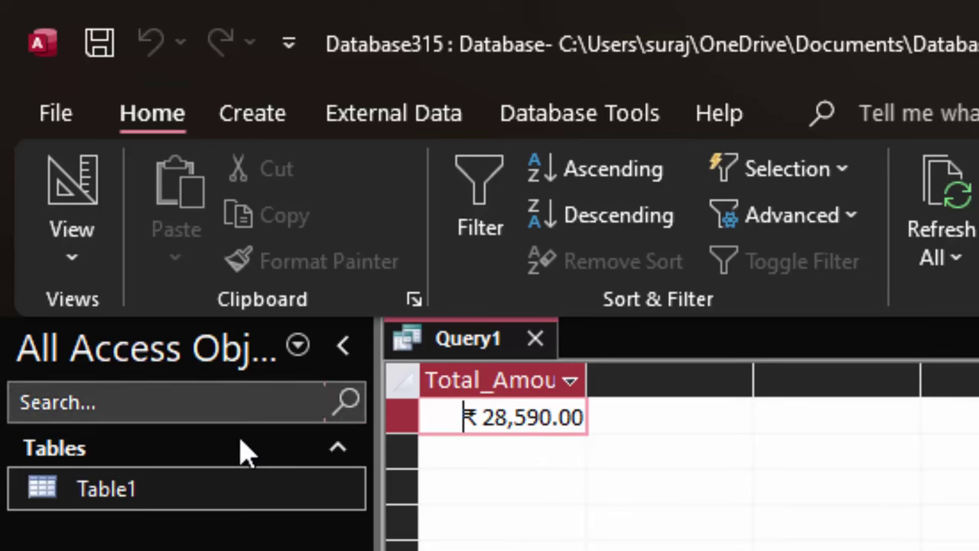
pyautogui.doubleClick(211, 502)
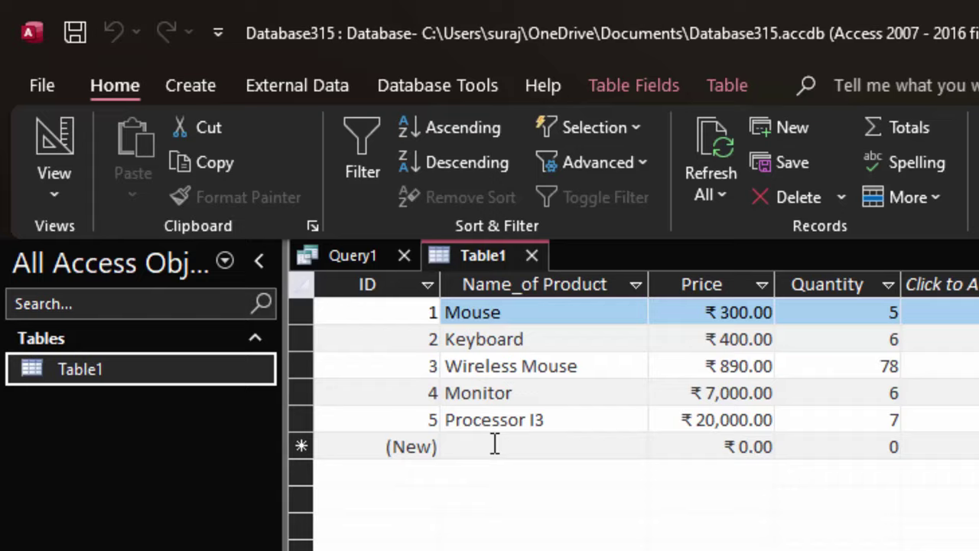
pyautogui.click(459, 424)
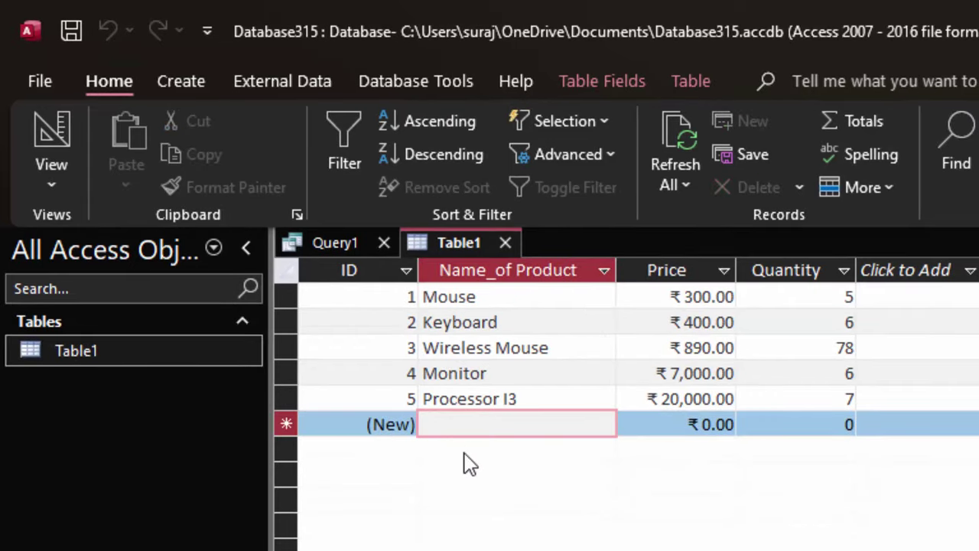
pyautogui.write('I5 C')
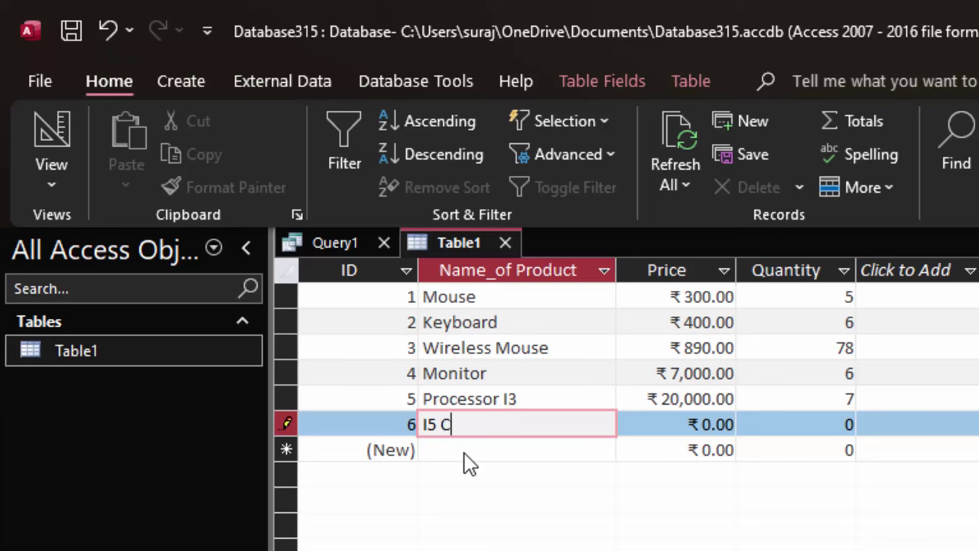
pyautogui.write('ore Proc')
pyautogui.write('essor')
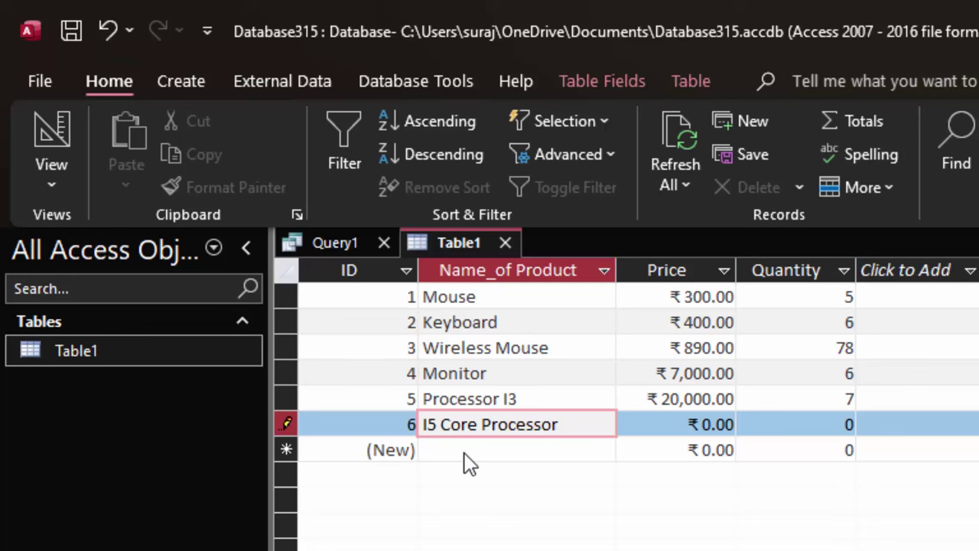
pyautogui.press('Tab')
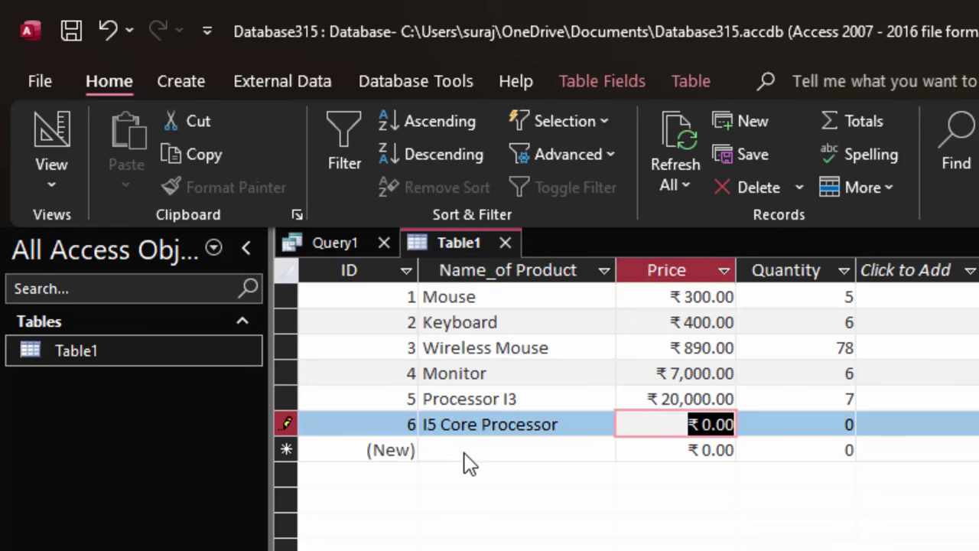
pyautogui.write('400')
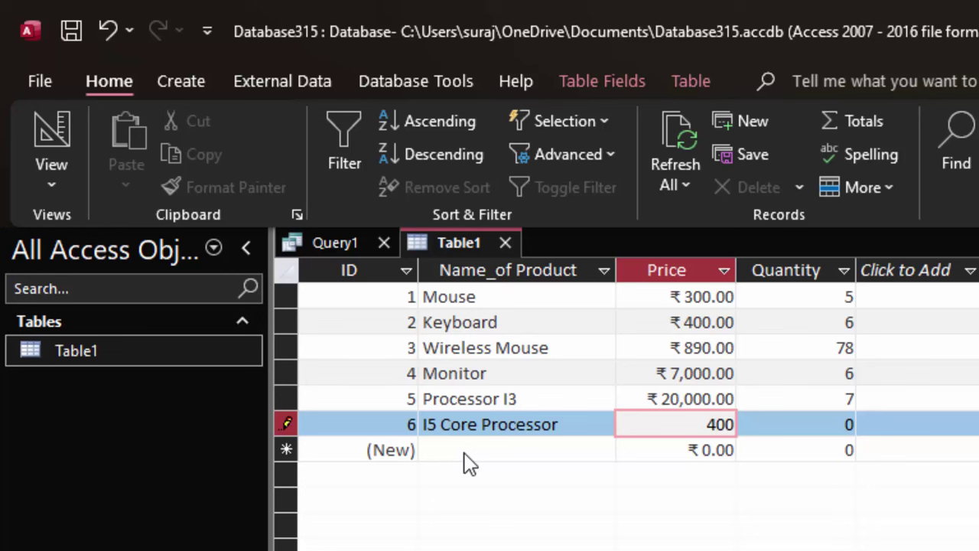
pyautogui.write('00')
pyautogui.press('Tab')
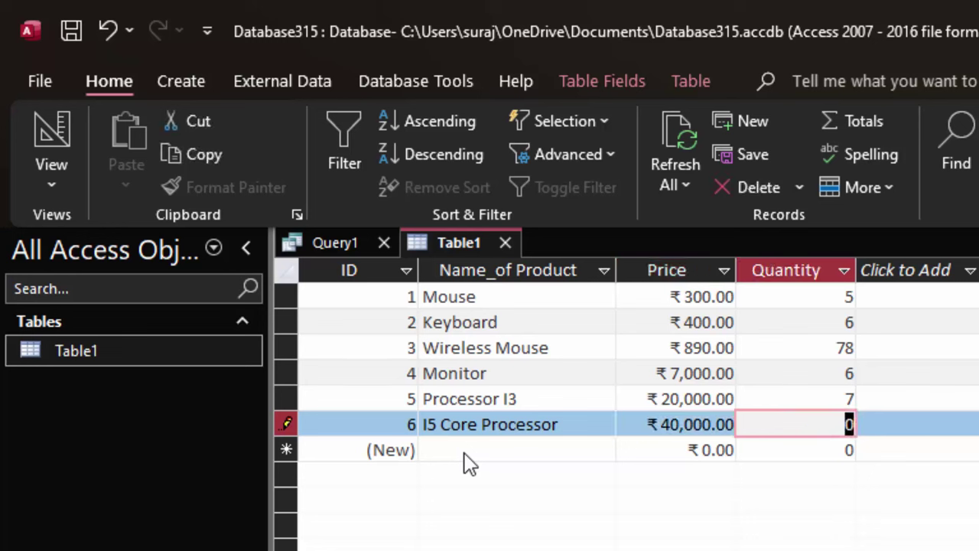
pyautogui.write('6')
pyautogui.press('Tab')
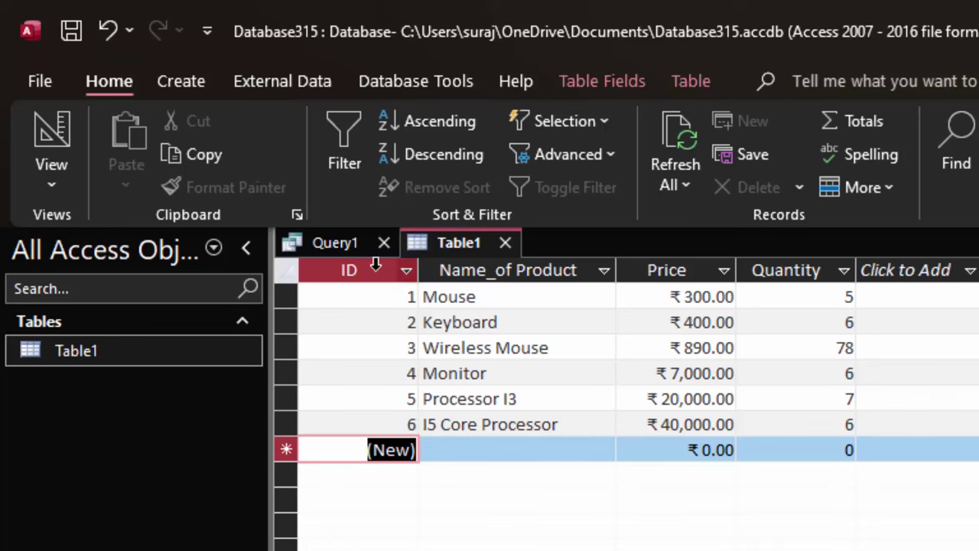
# Refresh Query1 so Total_Amount updates to ₹68,590.00
pyautogui.click(351, 240)
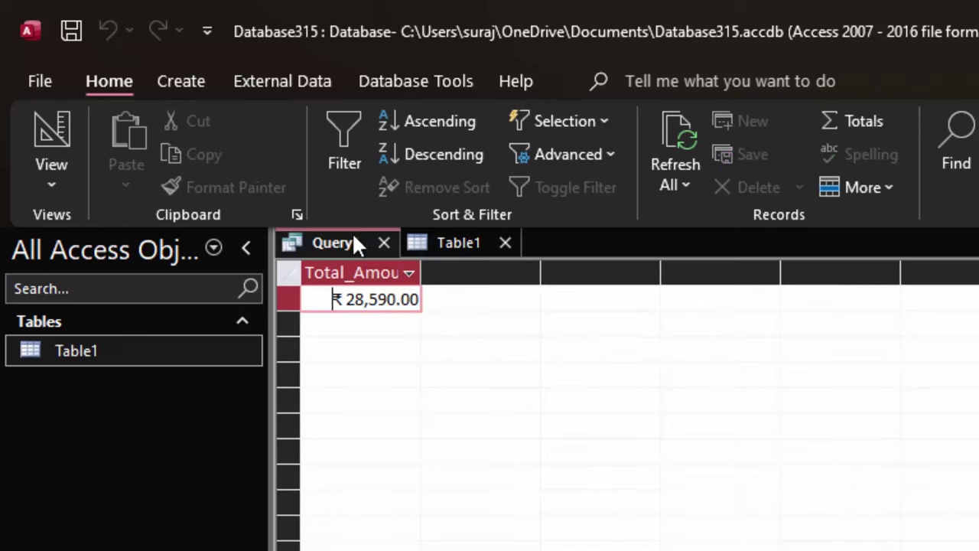
pyautogui.click(670, 138)
pyautogui.click(389, 344)
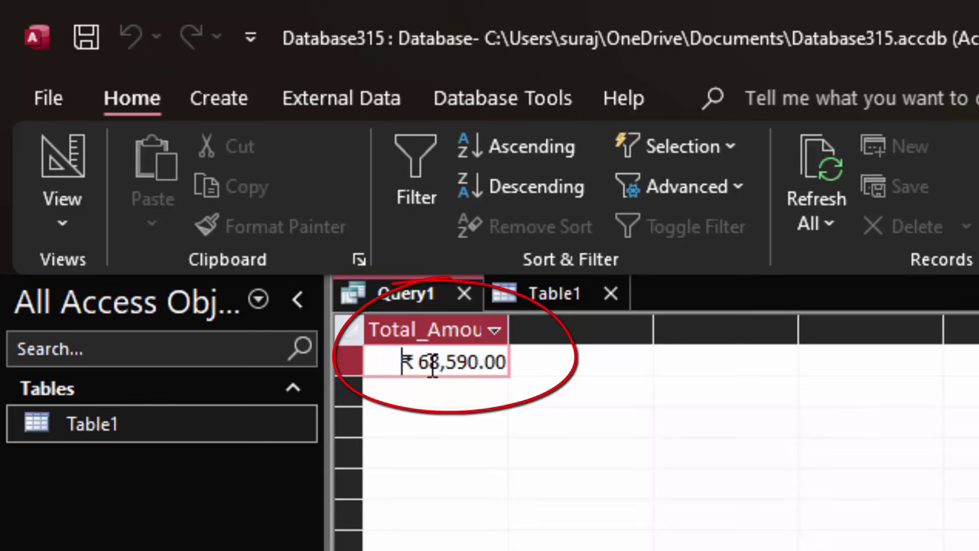
# Add Lenovo Desktop to Table1 with price 50000 and quantity 6, then return to Query1
pyautogui.doubleClick(192, 419)
pyautogui.click(484, 465)
pyautogui.write('L')
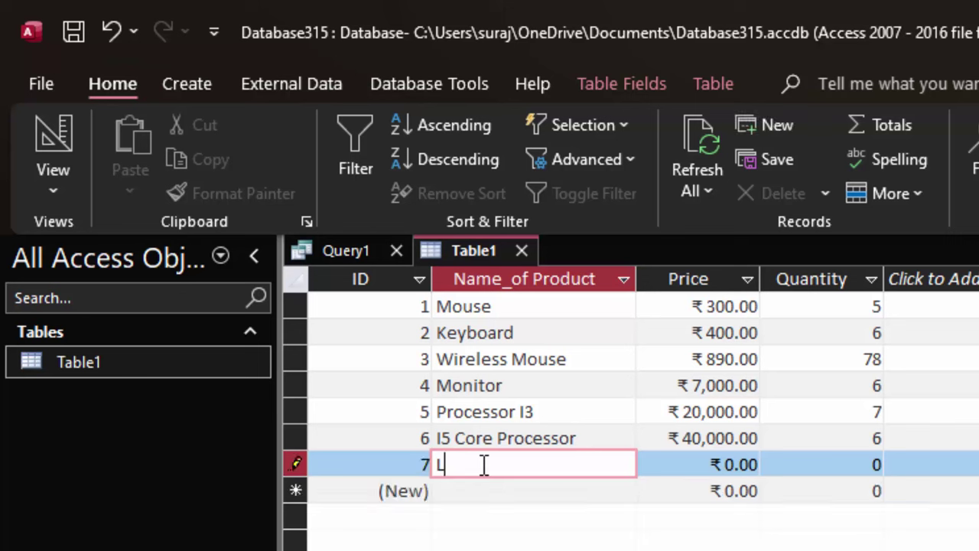
pyautogui.write('enovo D')
pyautogui.write('esktop')
pyautogui.press('Tab')
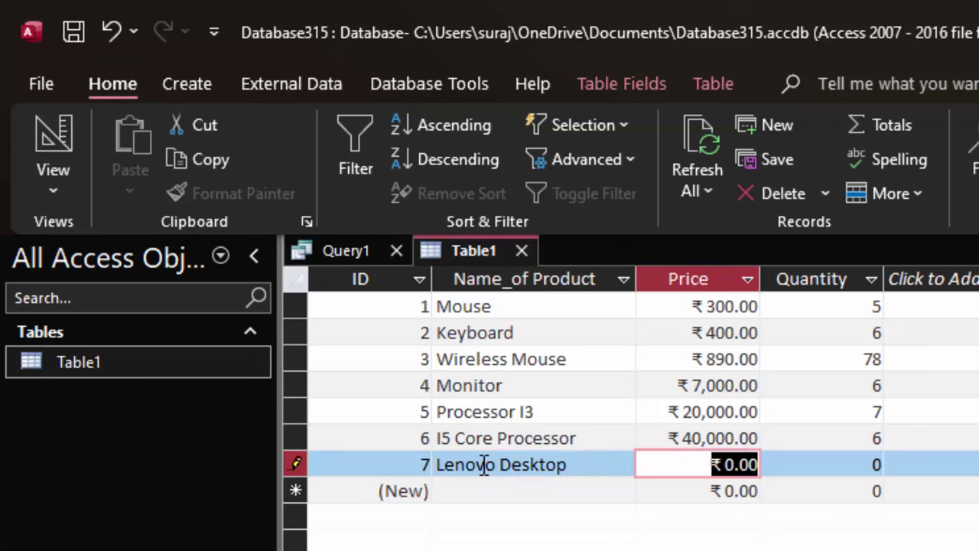
pyautogui.write('5')
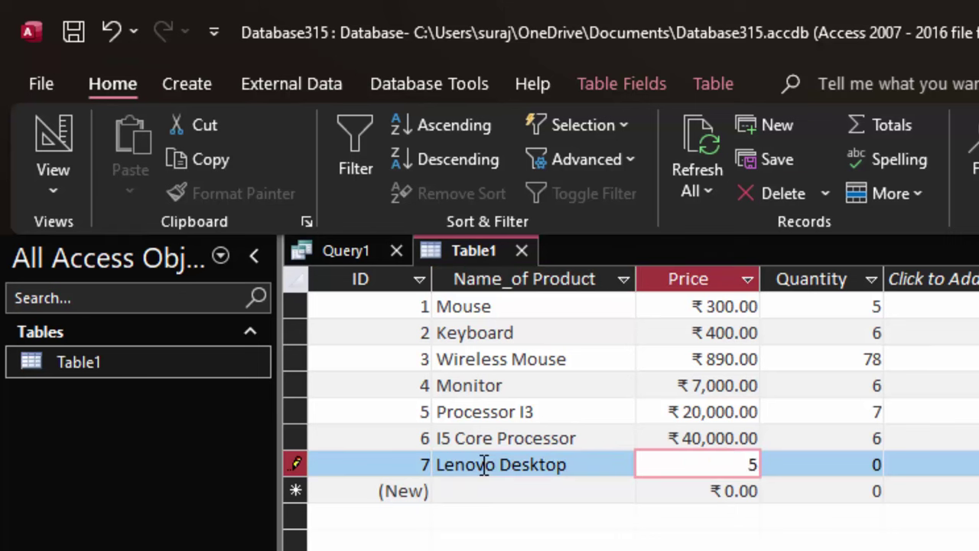
pyautogui.write('0000')
pyautogui.press('Tab')
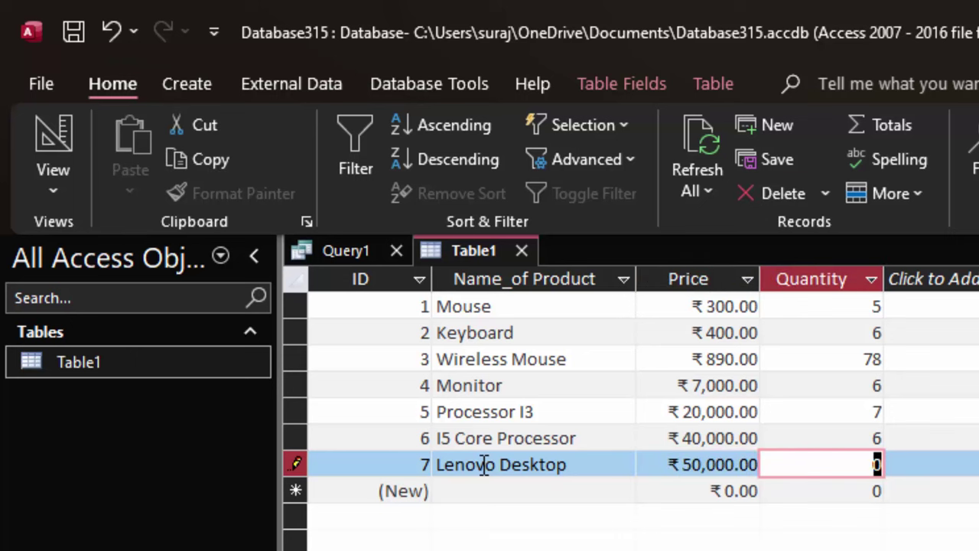
pyautogui.write('6')
pyautogui.press('Tab')
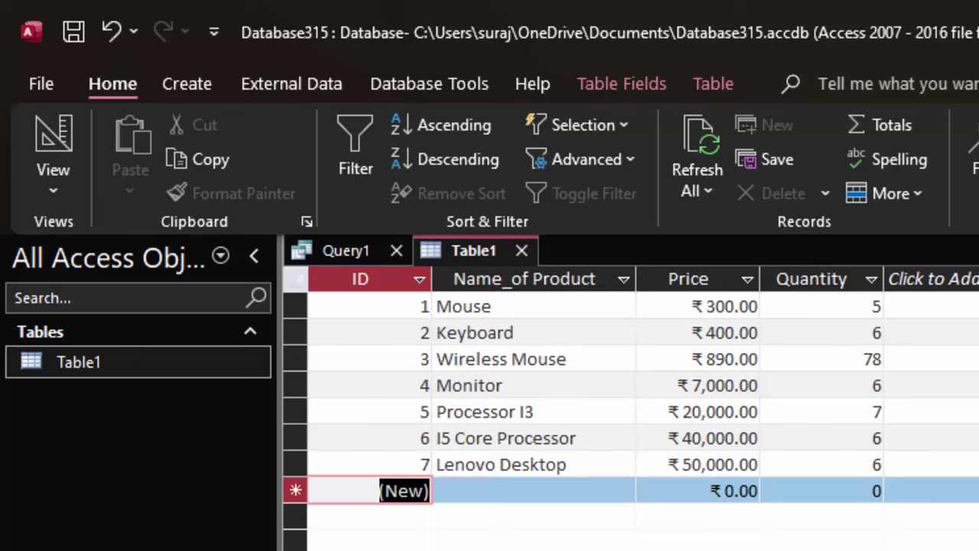
pyautogui.click(349, 249)
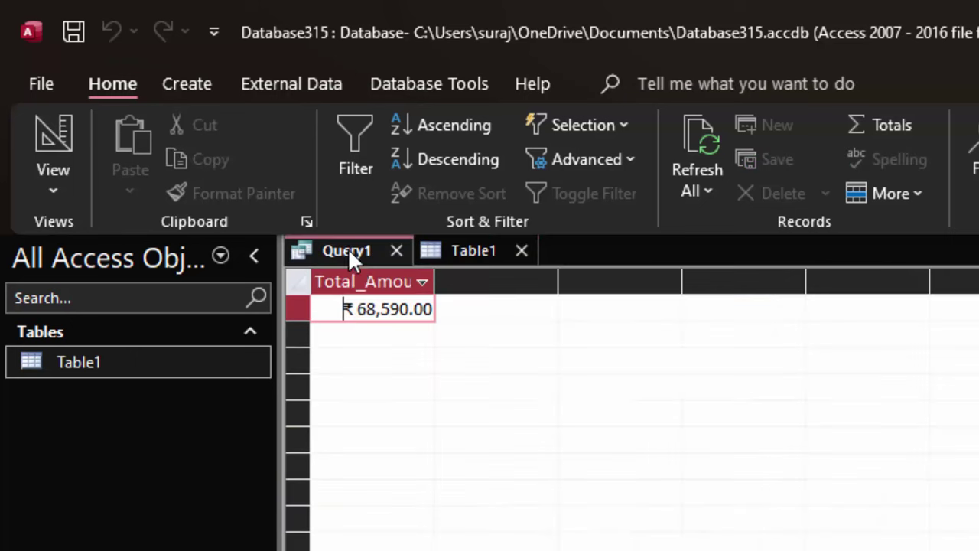
# Refresh to ₹1,18,590.00, save the query as sumq, widen Total_Amount, and reopen Table1
pyautogui.click(683, 128)
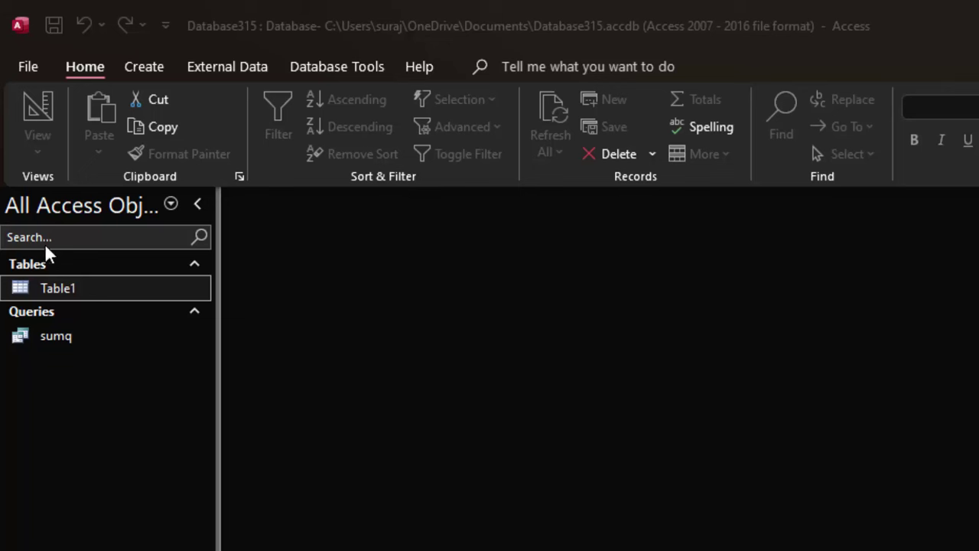
pyautogui.click(134, 337)
pyautogui.doubleClick(129, 333)
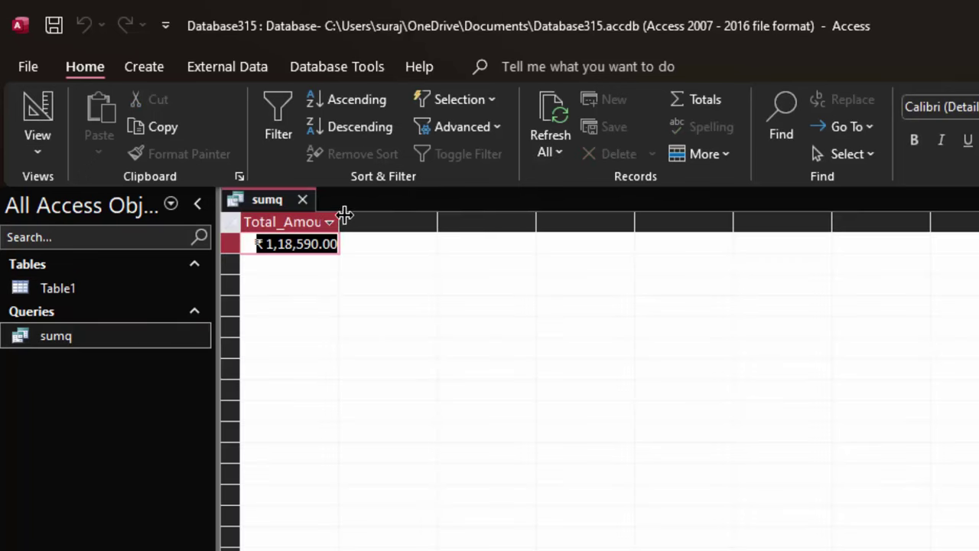
pyautogui.moveTo(343, 216); pyautogui.dragTo(369, 240)
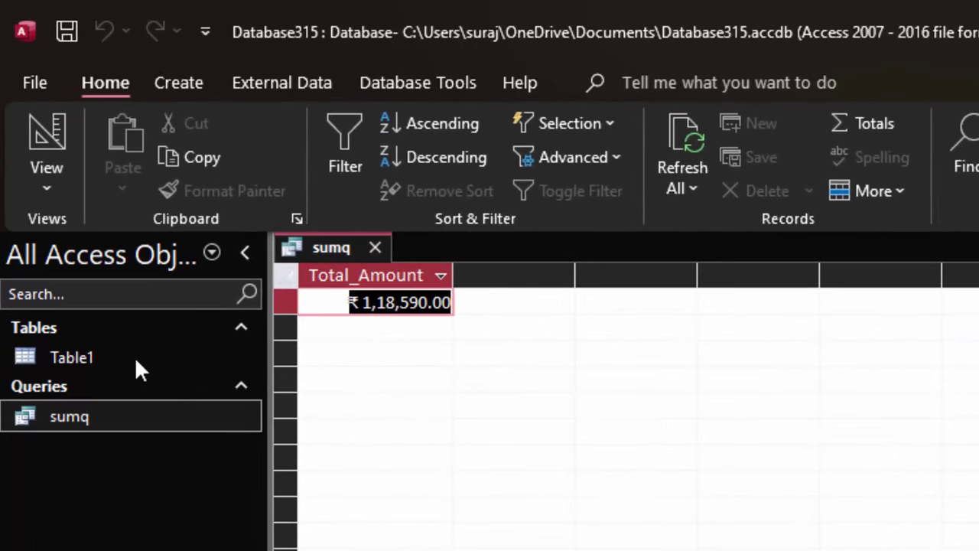
pyautogui.click(137, 358)
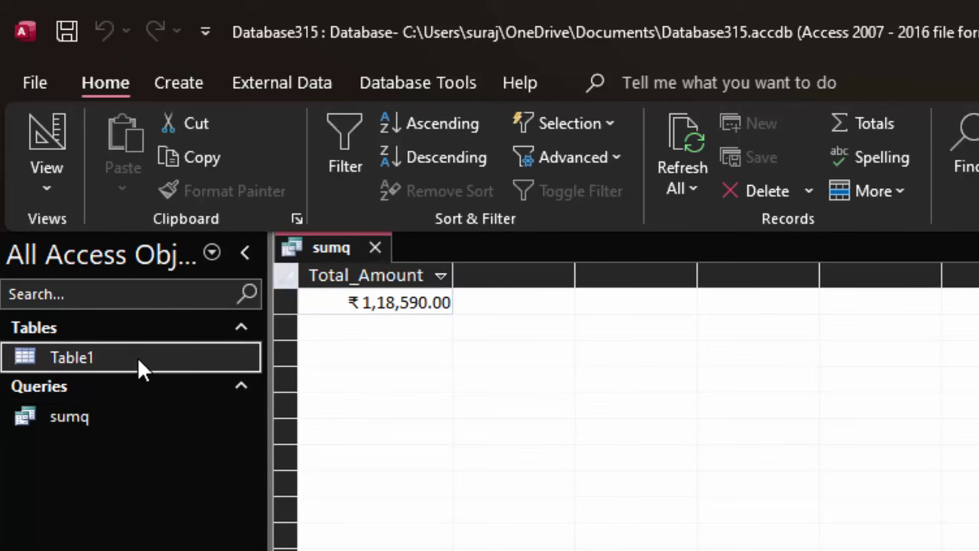
pyautogui.doubleClick(137, 357)
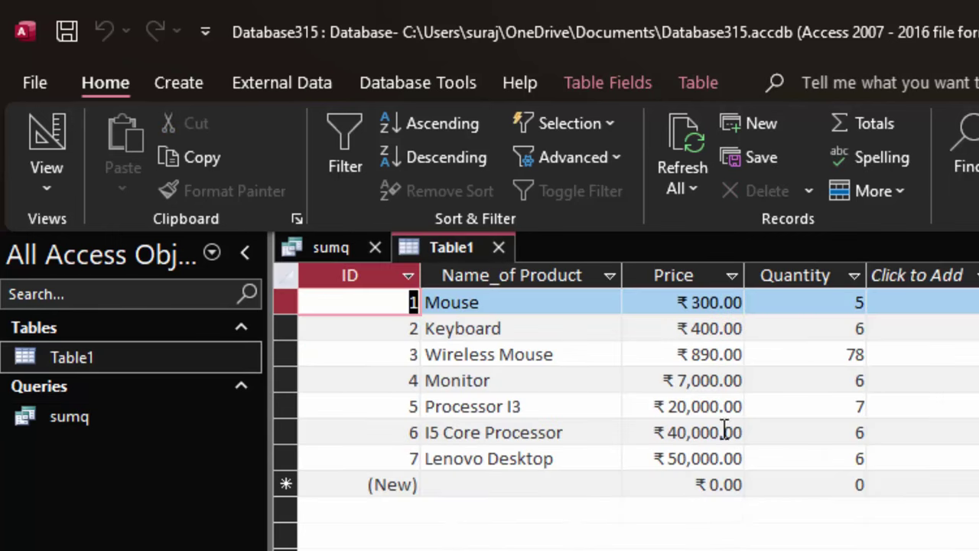
# Review the quantities for Mouse, Keyboard, Wireless Mouse and Monitor in Table1
pyautogui.click(485, 302)
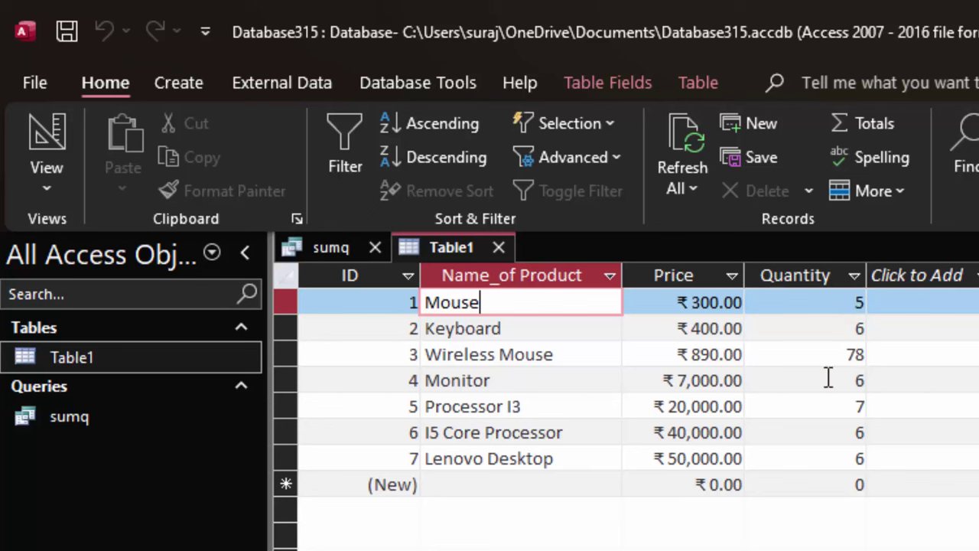
pyautogui.doubleClick(864, 302)
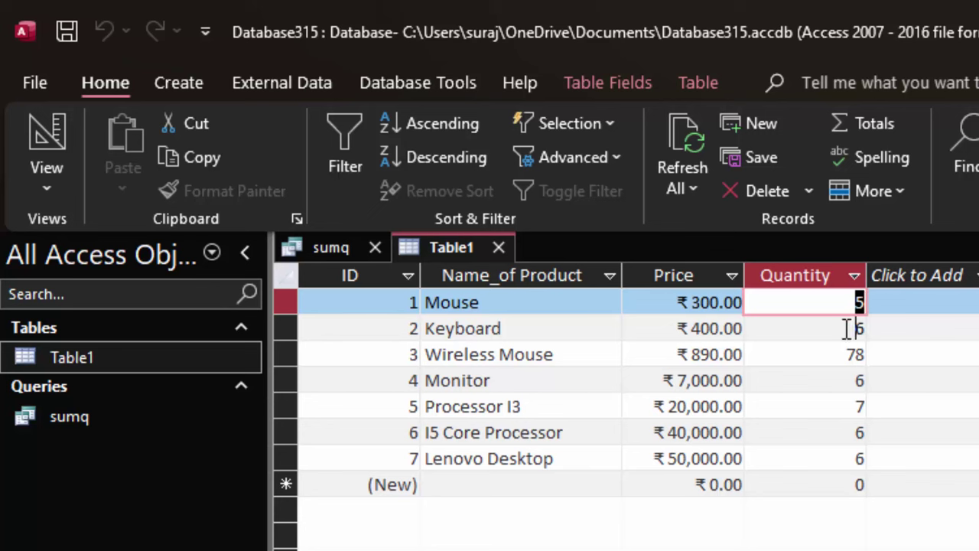
pyautogui.press('Down')
pyautogui.moveTo(839, 352); pyautogui.dragTo(872, 353)
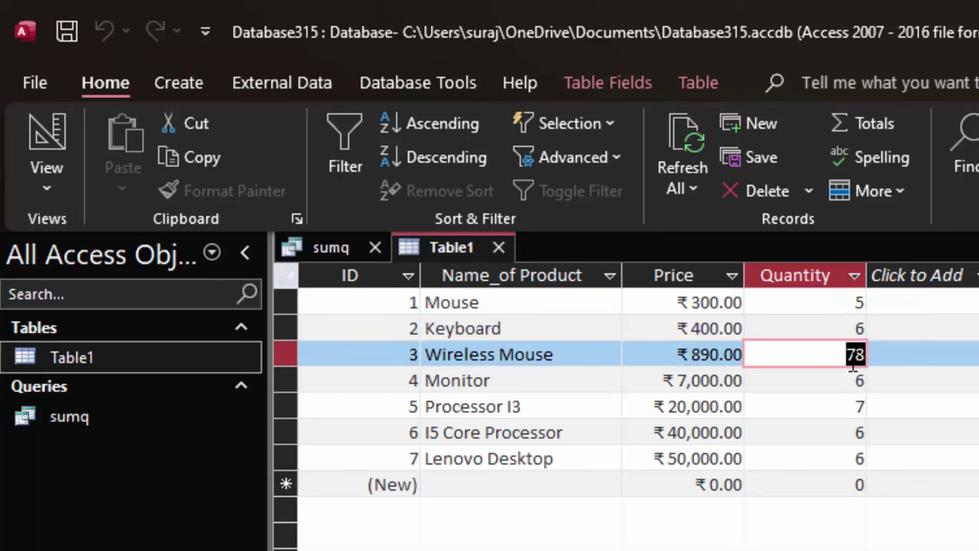
pyautogui.moveTo(830, 376); pyautogui.dragTo(868, 380)
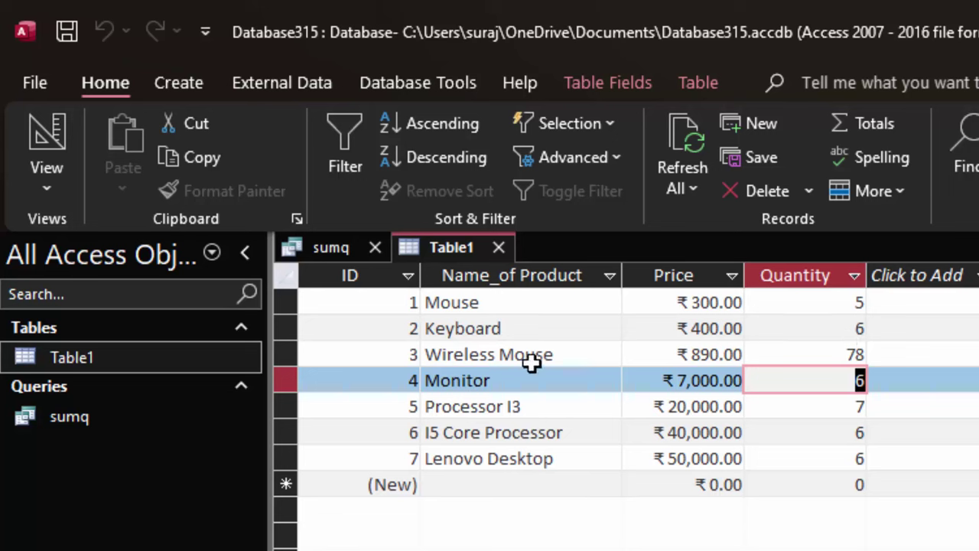
# Close the sumq query and start a new blank query in SQL view
pyautogui.click(376, 247)
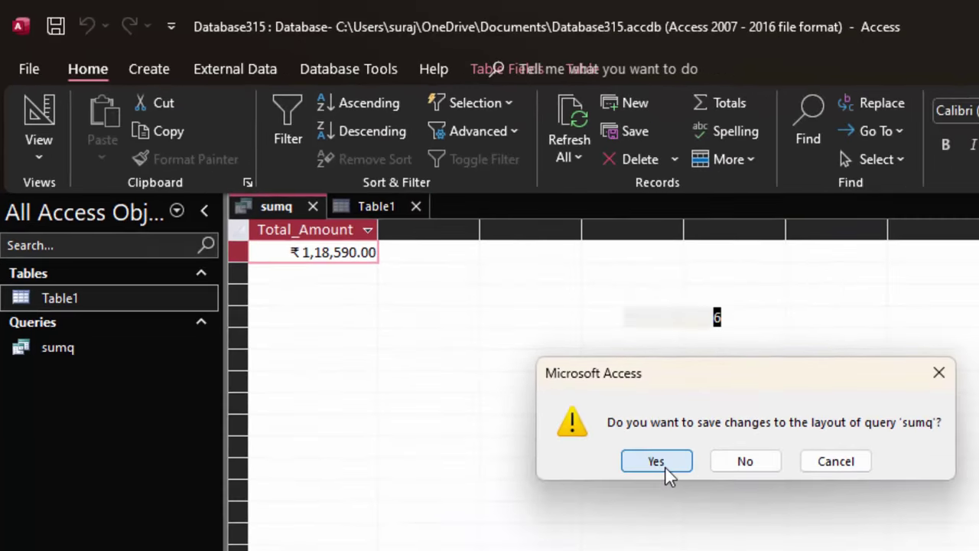
pyautogui.click(658, 461)
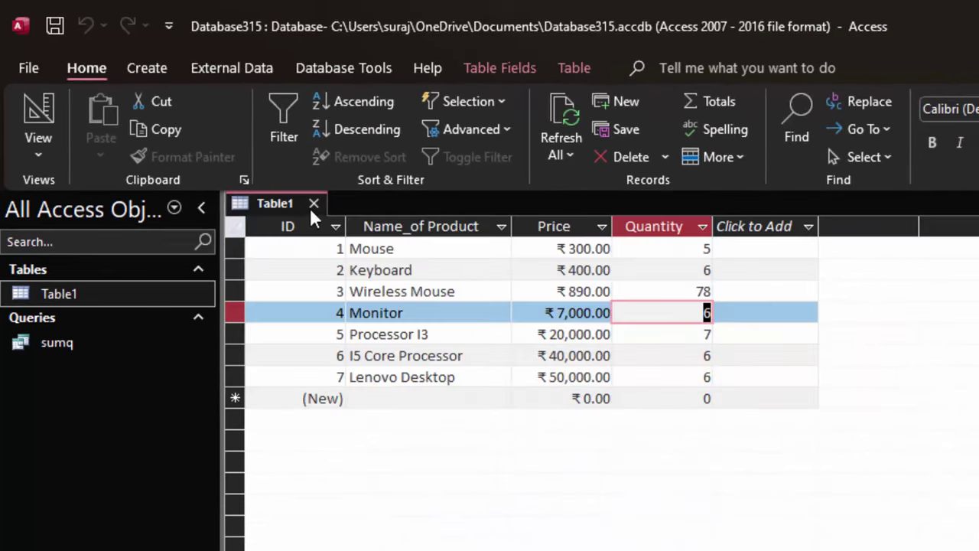
pyautogui.click(162, 67)
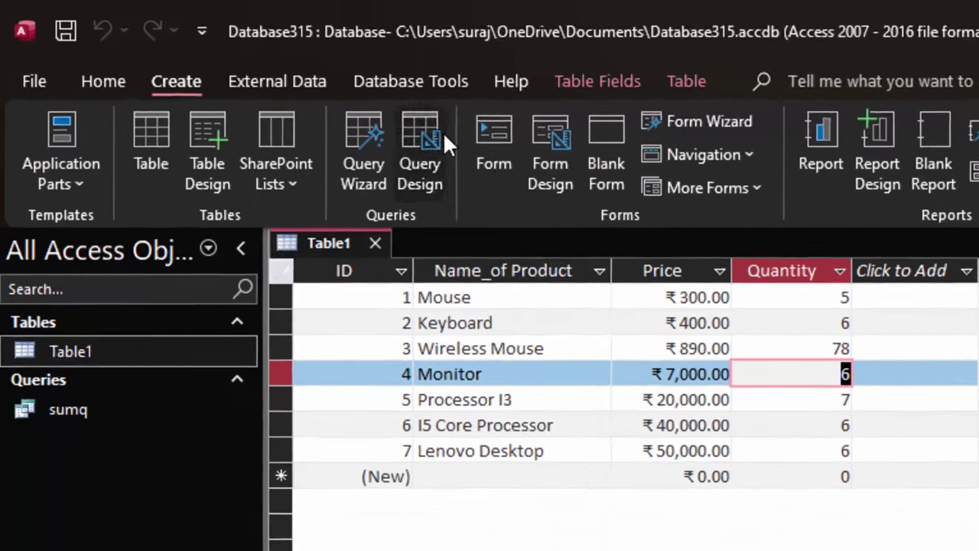
pyautogui.click(354, 119)
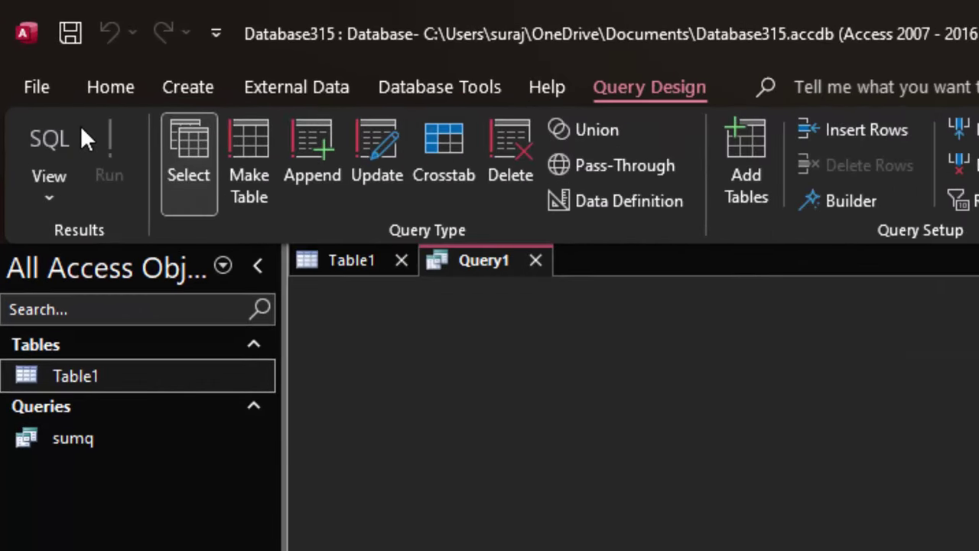
pyautogui.click(49, 138)
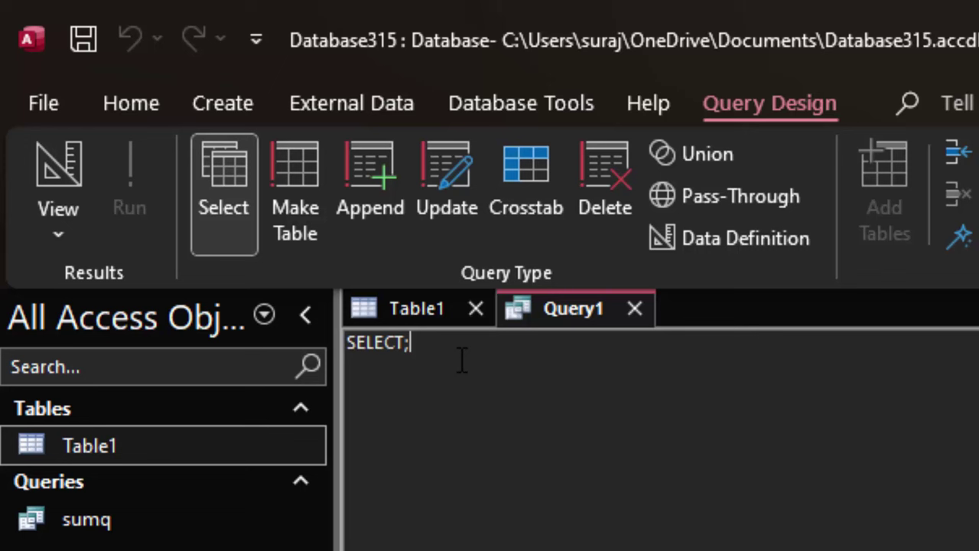
# Enter the SQL 'SELECT sum(Quantity) as Total_Quantity' with a FROM clause on a new line
pyautogui.press('BackSpace')
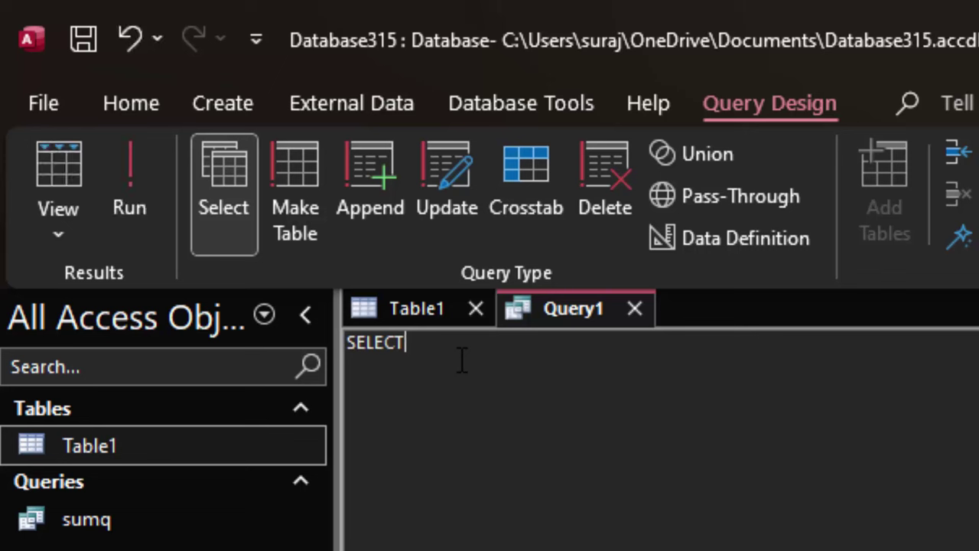
pyautogui.write(' sum')
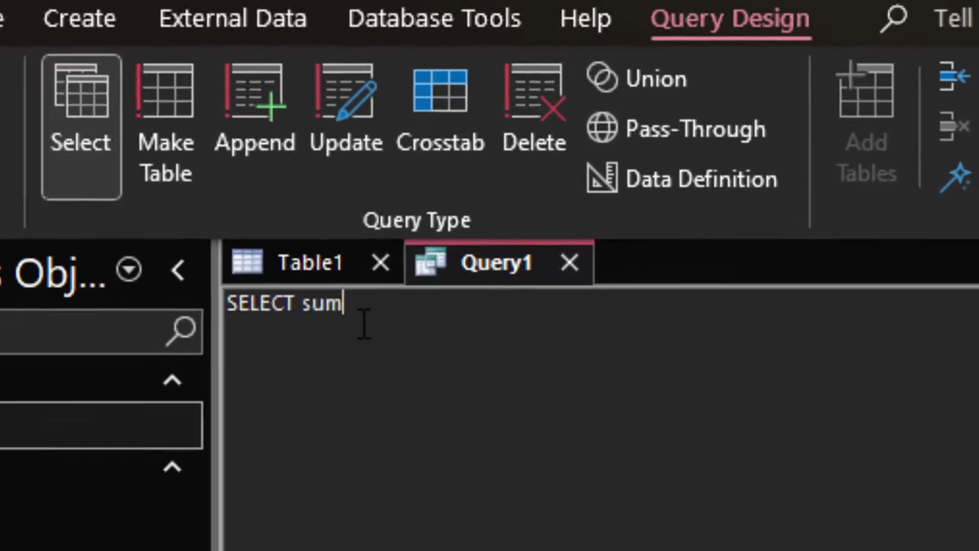
pyautogui.write('(')
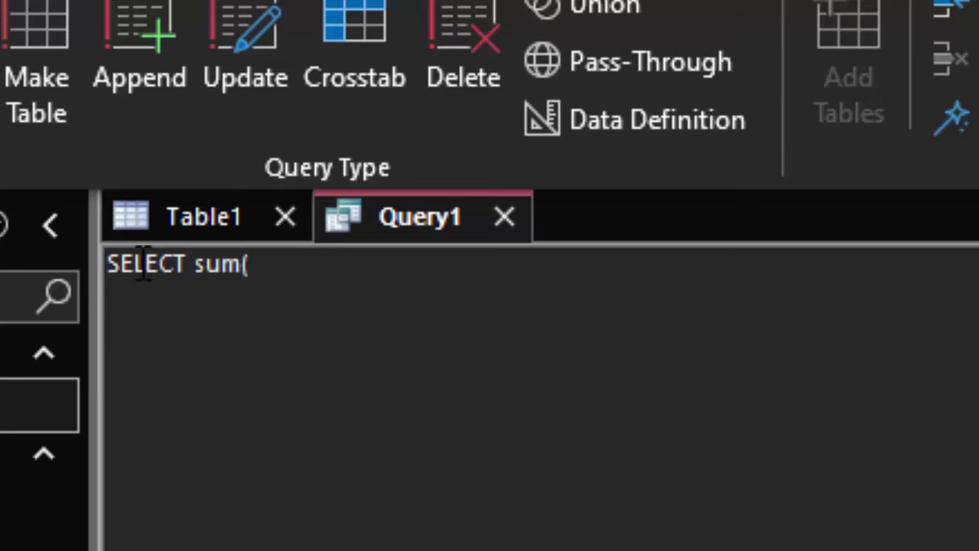
pyautogui.click(172, 218)
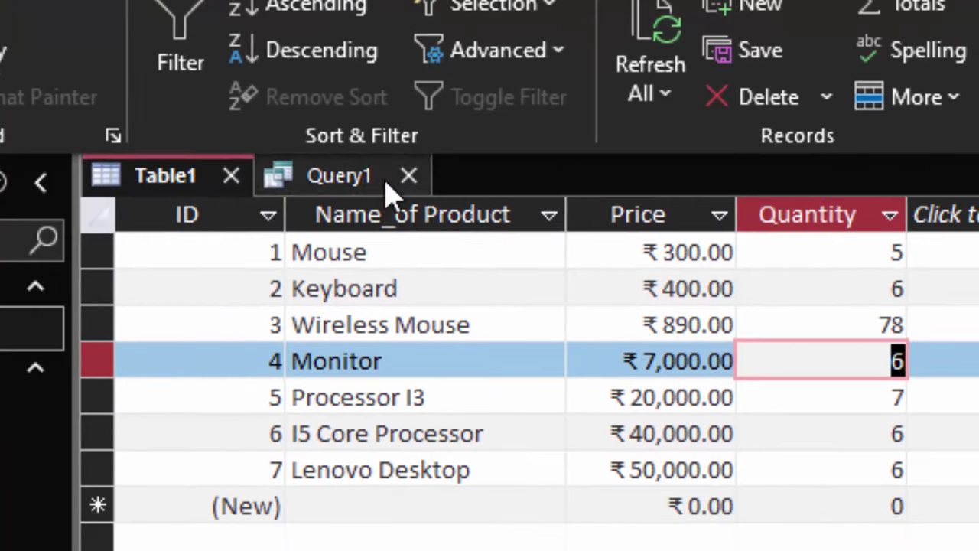
pyautogui.click(323, 179)
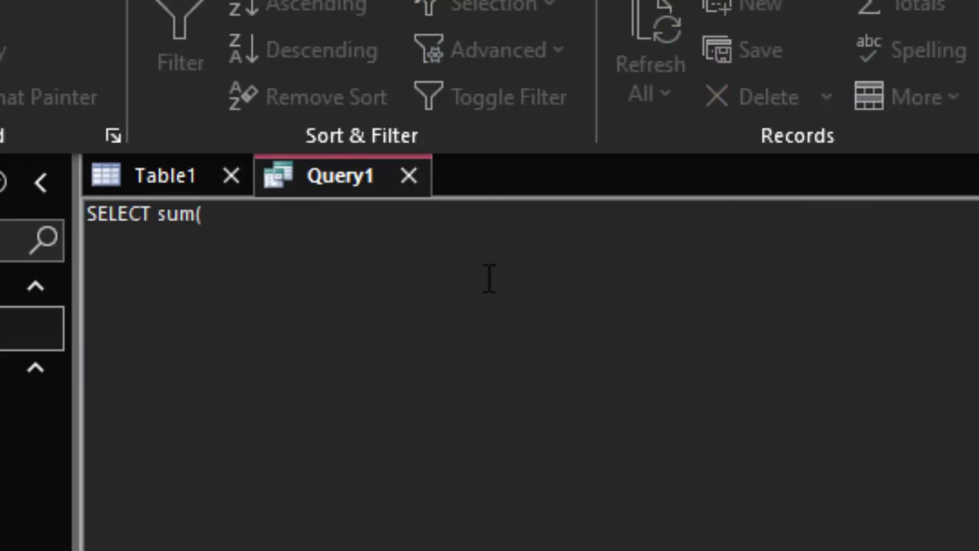
pyautogui.write('Qua')
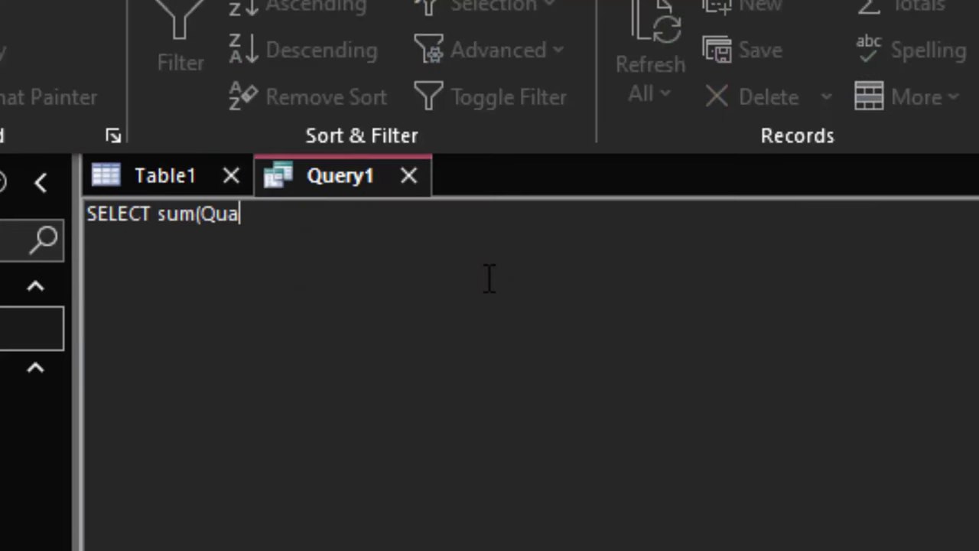
pyautogui.write('nti')
pyautogui.write('ty)')
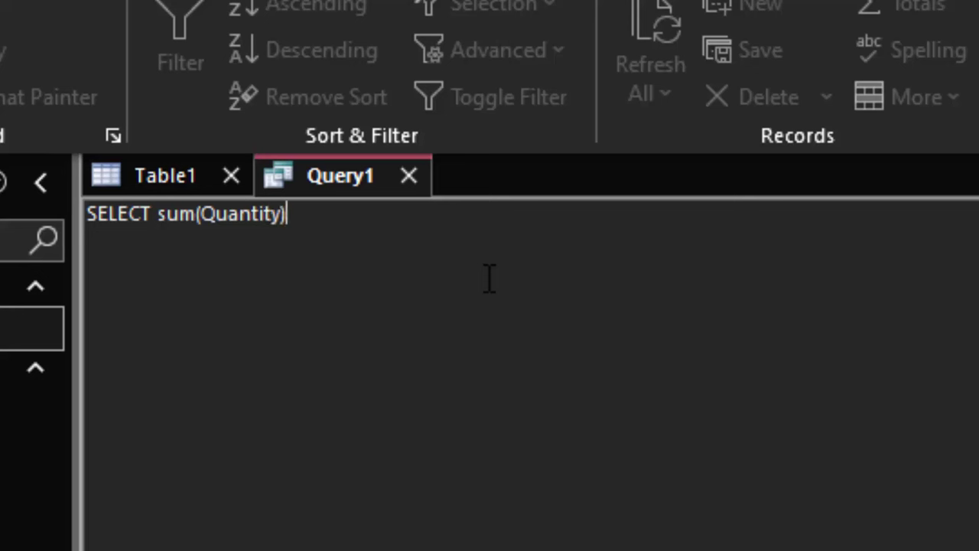
pyautogui.write('as ')
pyautogui.write('Tot')
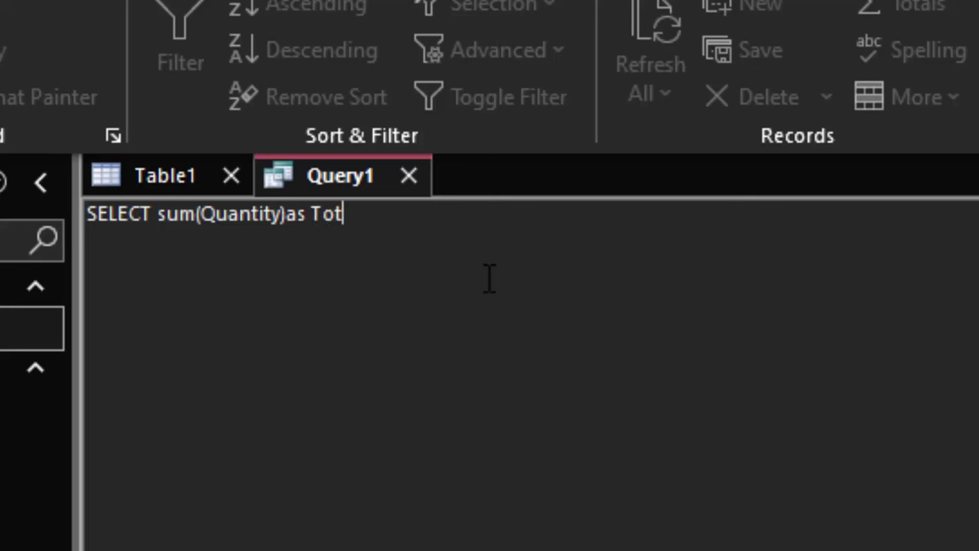
pyautogui.write('al_Q')
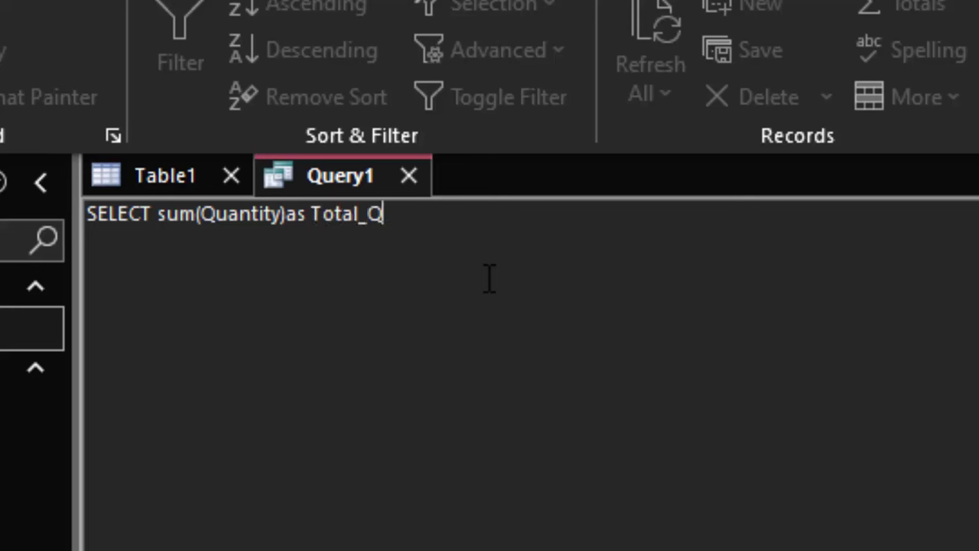
pyautogui.write('uan')
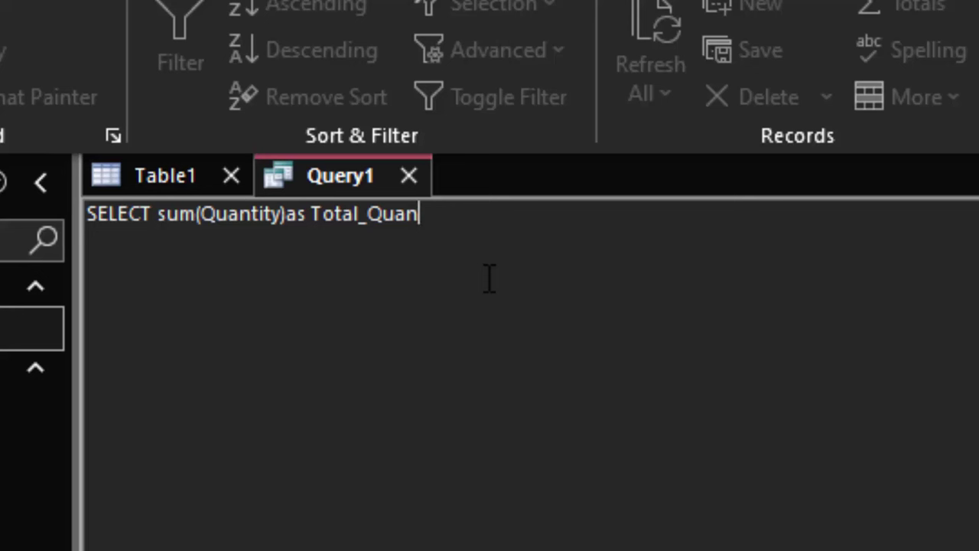
pyautogui.write('tity')
pyautogui.press('Return')
pyautogui.write('fr')
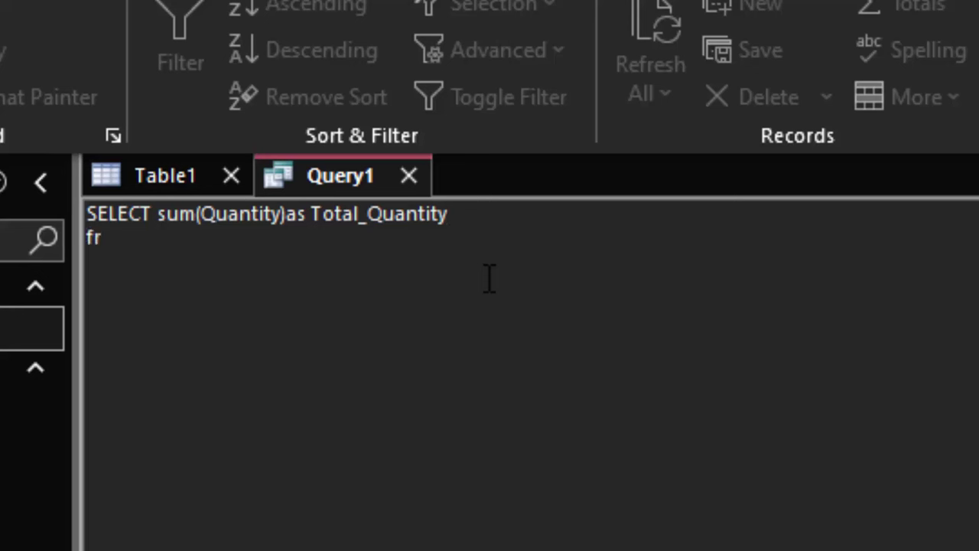
pyautogui.write('om ')
pyautogui.write('Tab;')
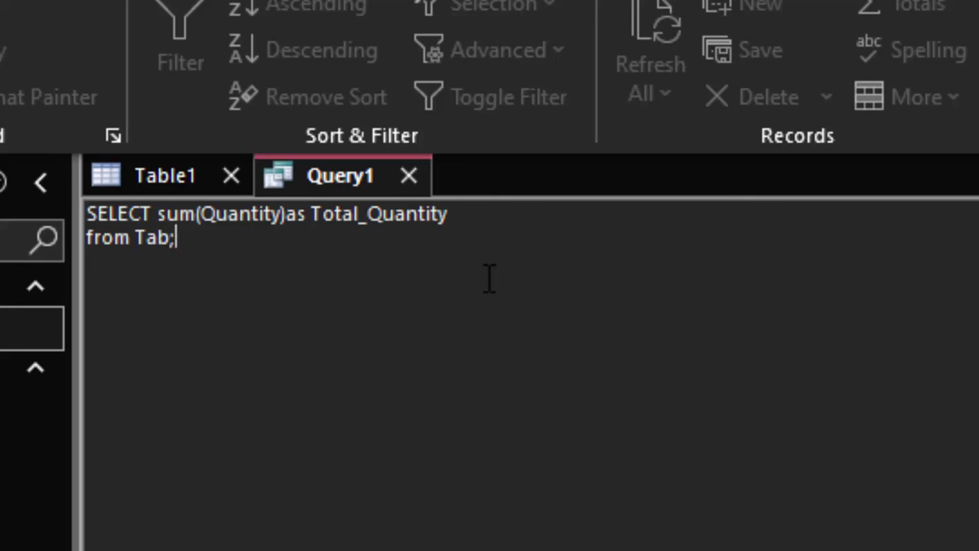
pyautogui.write('e1;')
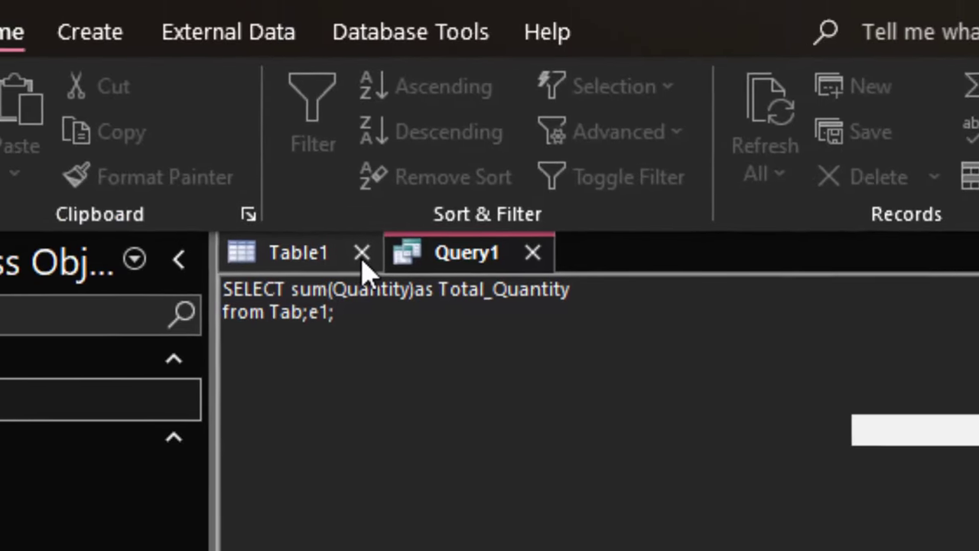
# Close Table1 and correct the mistyped table name in the FROM clause to Table1
pyautogui.click(362, 254)
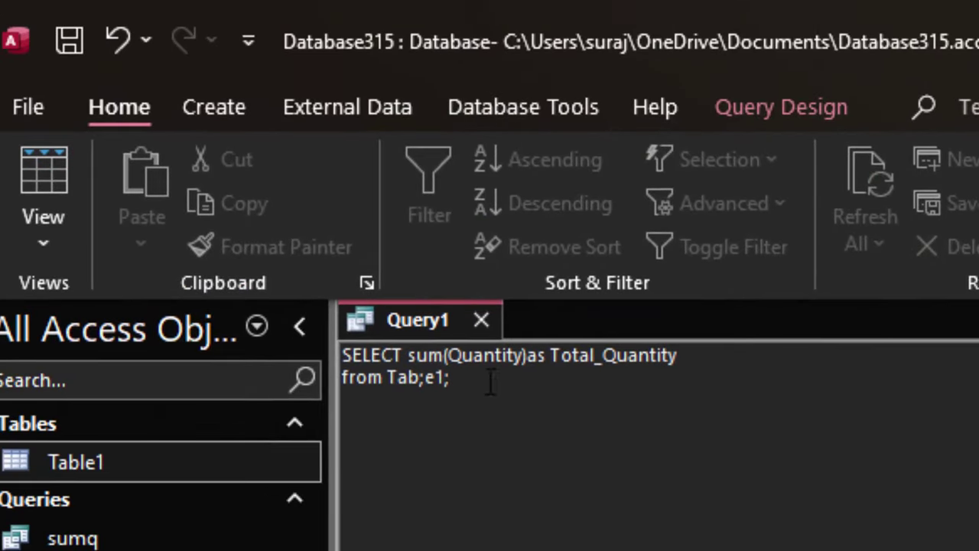
pyautogui.click(428, 389)
pyautogui.press('BackSpace')
pyautogui.write('l')
# Run the query to get a Total_Quantity of 114 and widen its result column
pyautogui.click(497, 398)
pyautogui.moveTo(498, 397)
pyautogui.mouseDown()
pyautogui.moveTo(340, 379)
pyautogui.moveTo(280, 346)
pyautogui.mouseUp()
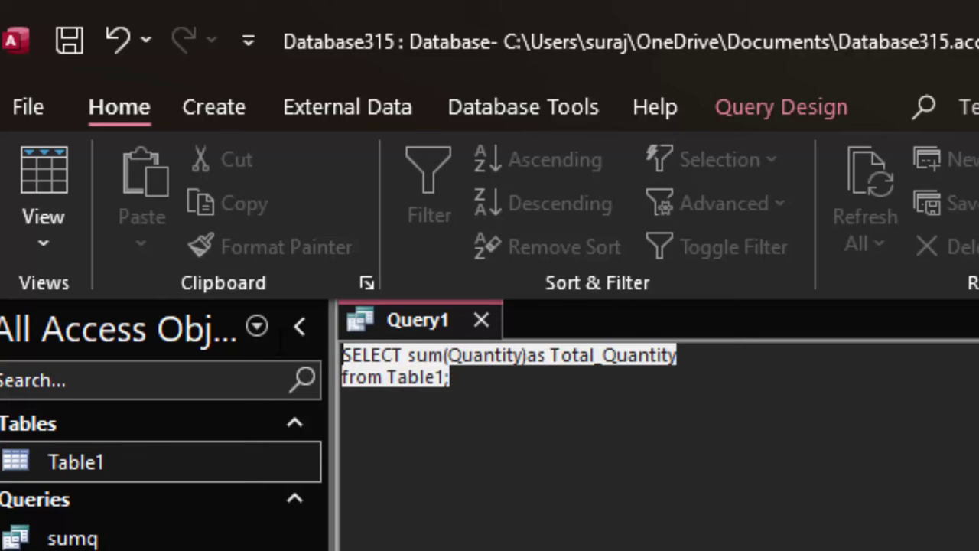
pyautogui.click(775, 114)
pyautogui.click(116, 201)
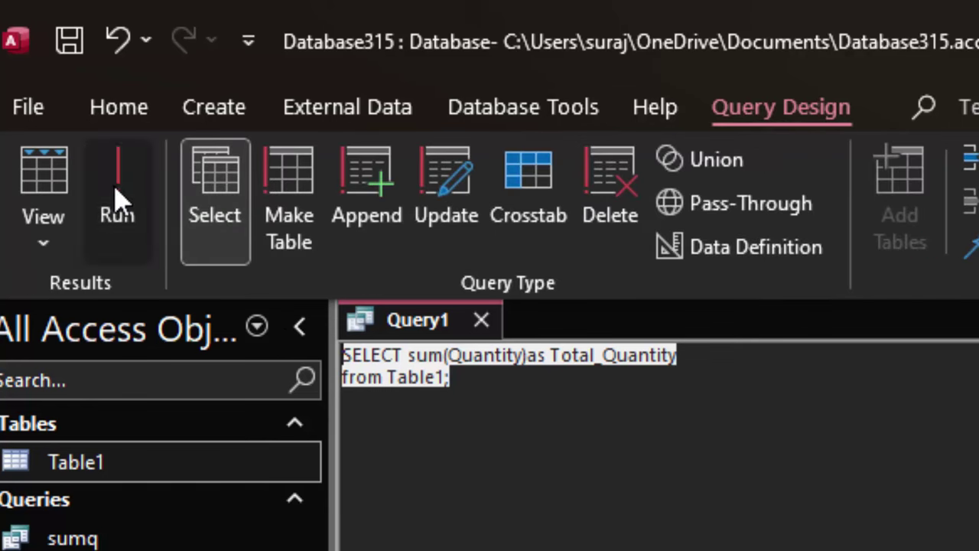
pyautogui.moveTo(470, 396); pyautogui.dragTo(519, 399)
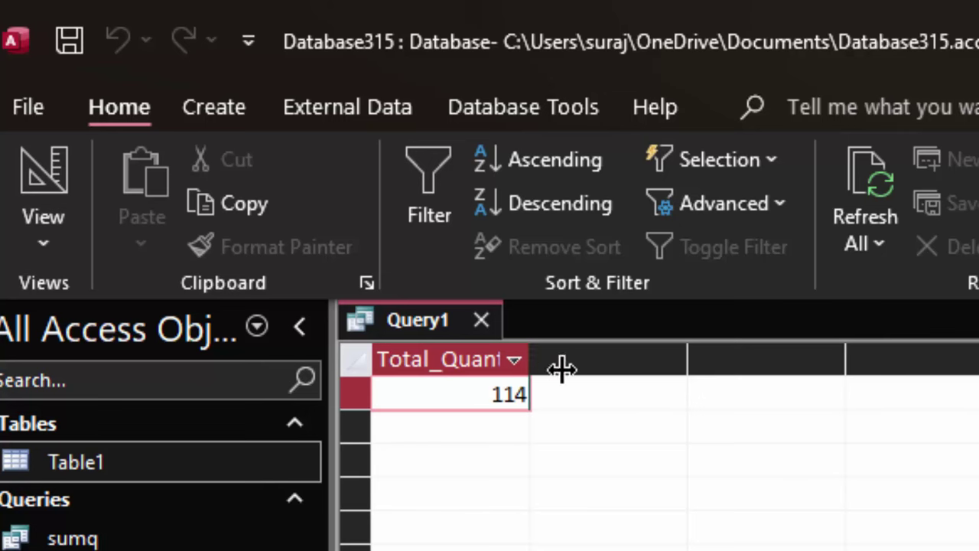
pyautogui.moveTo(530, 365); pyautogui.dragTo(586, 365)
# Edit the I5 Core Processor quantity in Table1 to 16, refresh all, and return to Query1
pyautogui.doubleClick(218, 468)
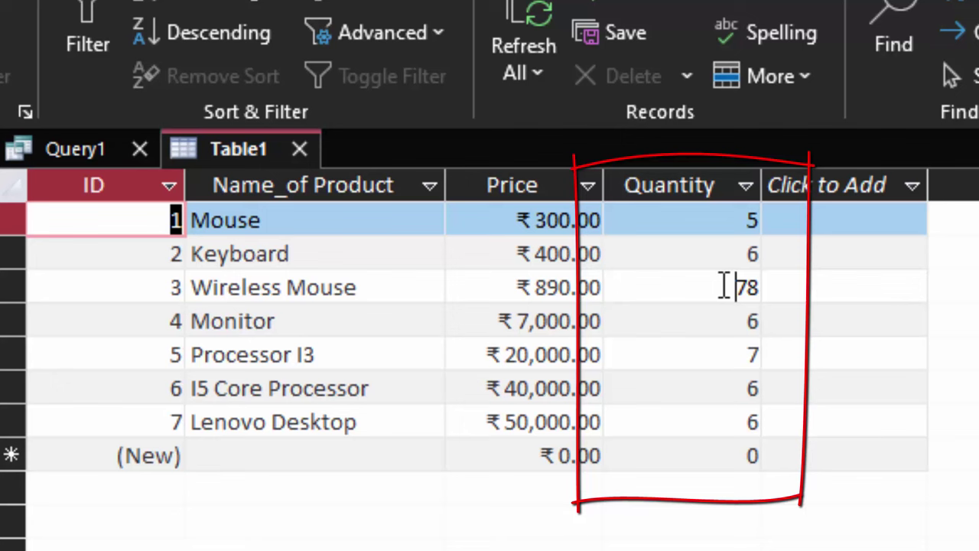
pyautogui.click(723, 275)
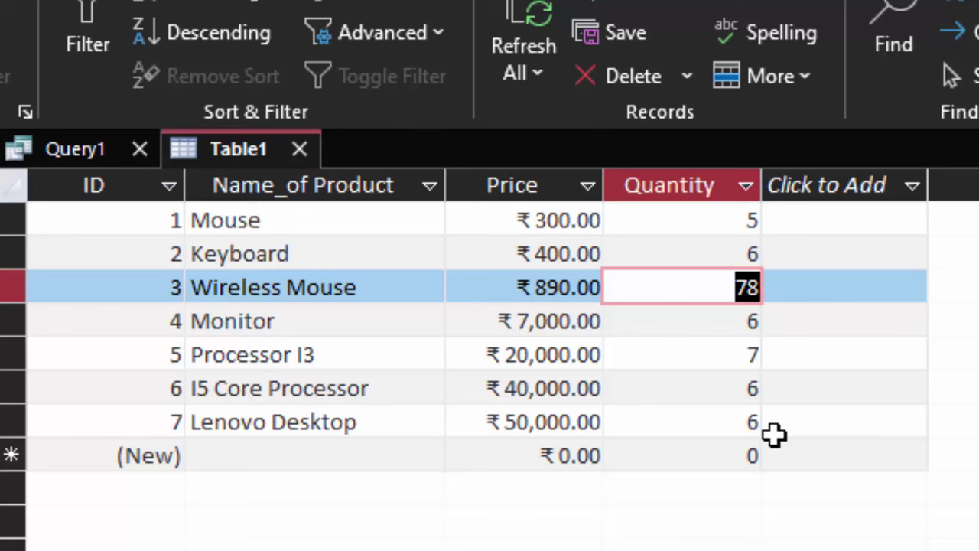
pyautogui.click(730, 396)
pyautogui.write('1')
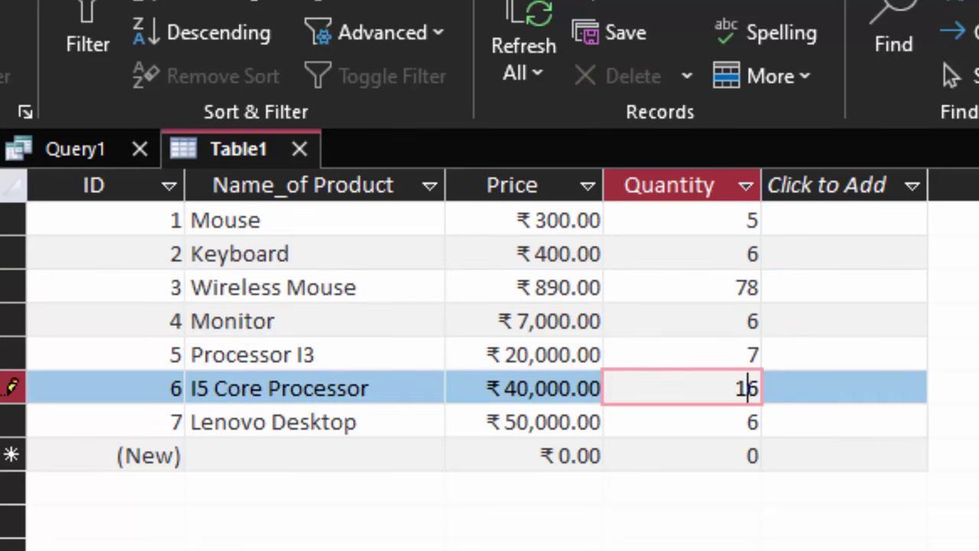
pyautogui.click(326, 453)
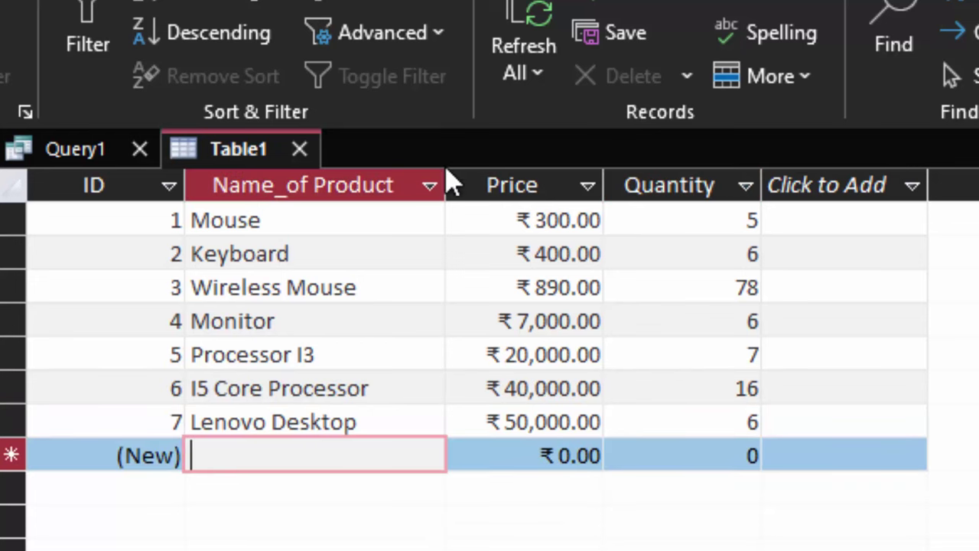
pyautogui.click(532, 19)
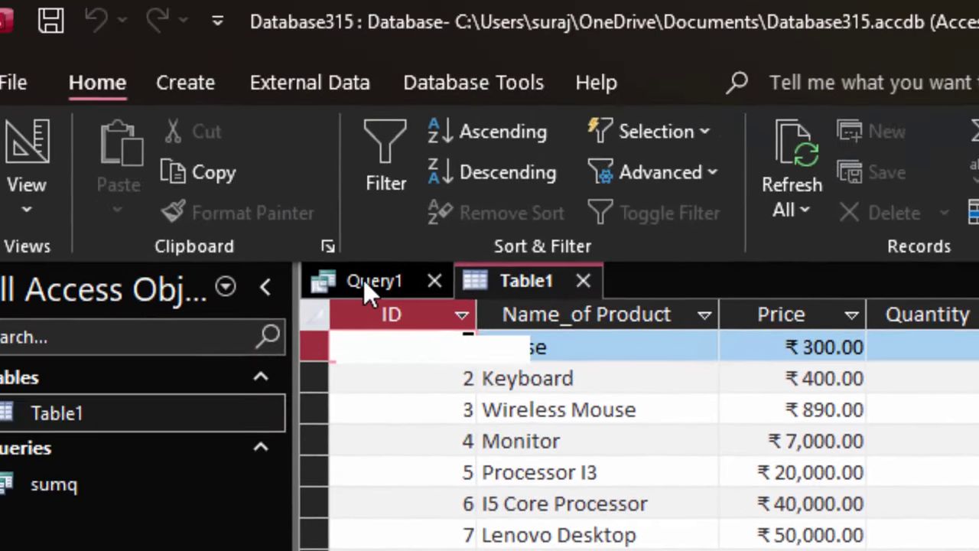
pyautogui.click(360, 279)
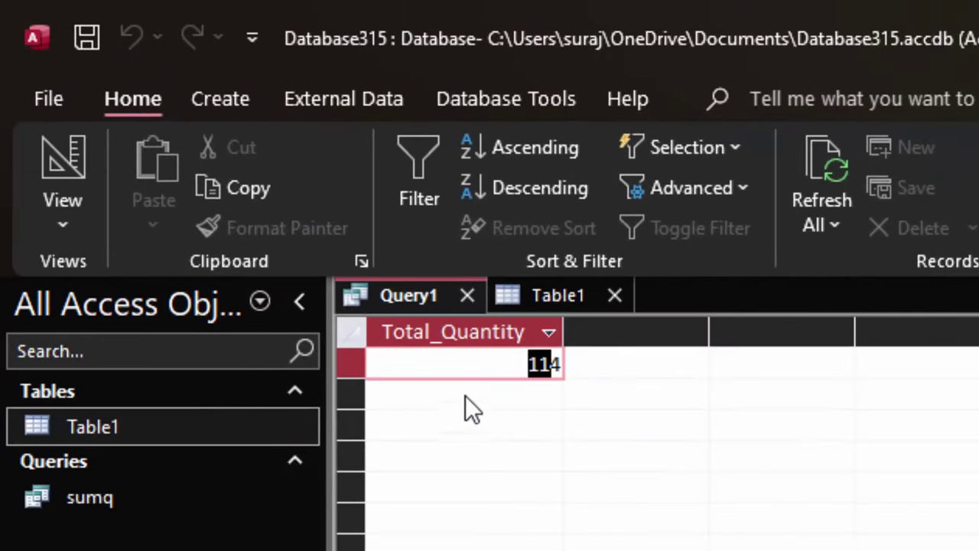
# Change Processor I3's quantity in Table1 from 7 to 17 and refresh all data
pyautogui.click(487, 362)
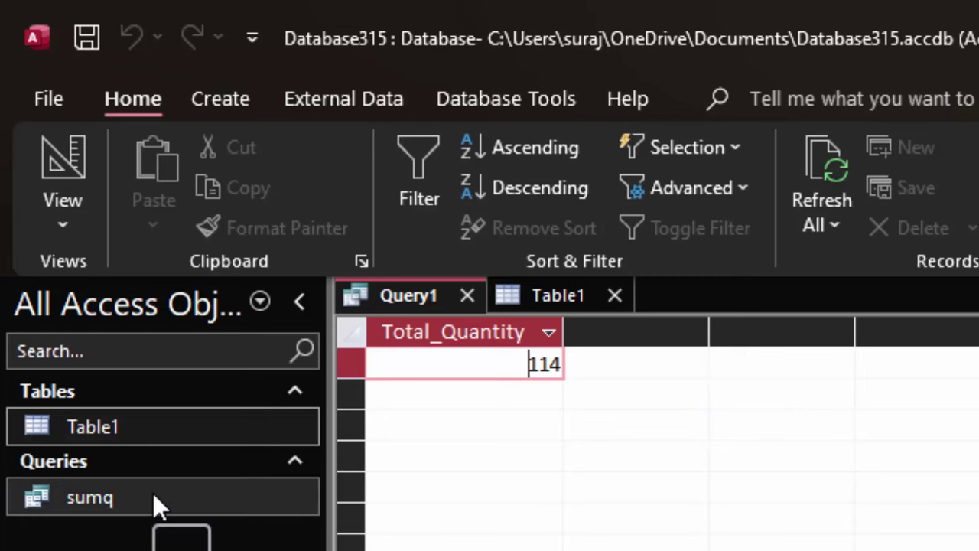
pyautogui.doubleClick(153, 426)
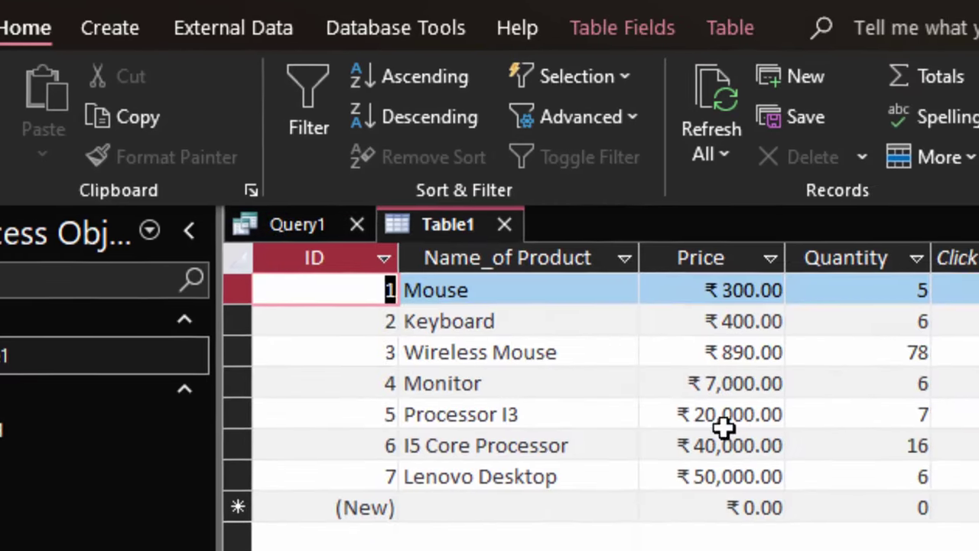
pyautogui.click(910, 405)
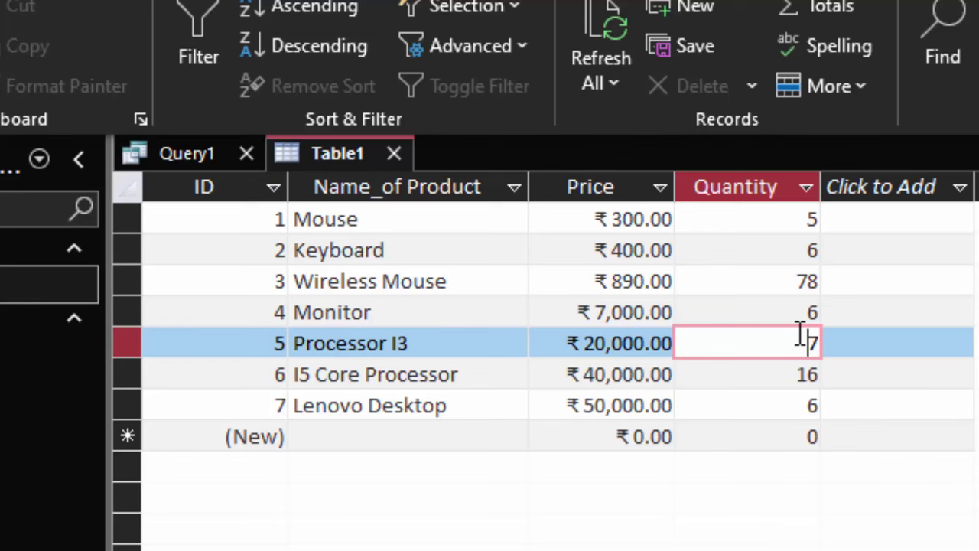
pyautogui.write('1')
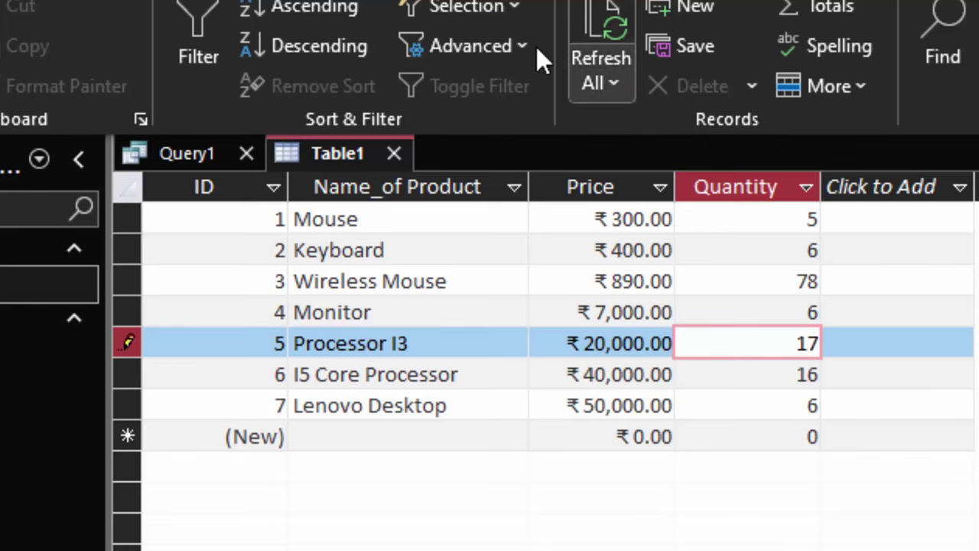
pyautogui.click(602, 31)
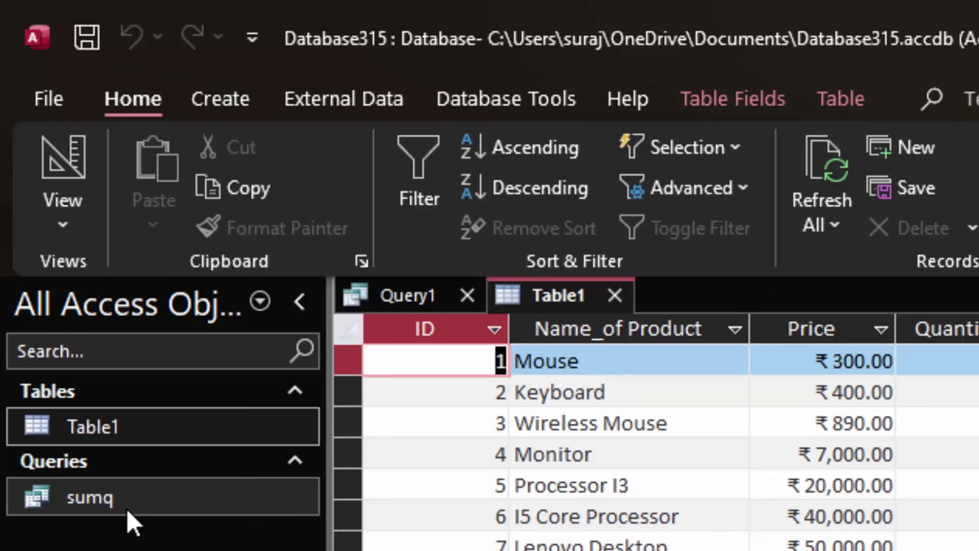
# Refresh Query1 so the Total_Quantity result updates to 134
pyautogui.doubleClick(126, 508)
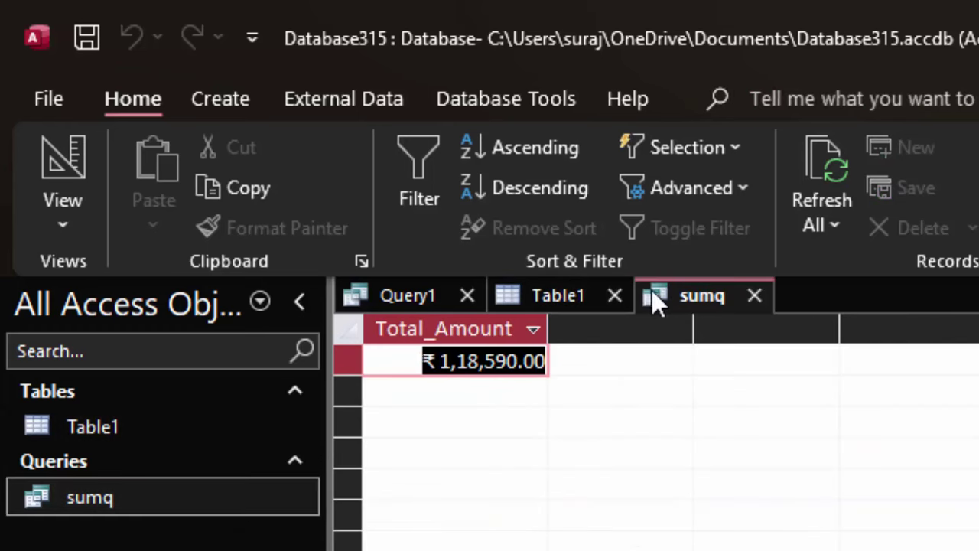
pyautogui.click(375, 295)
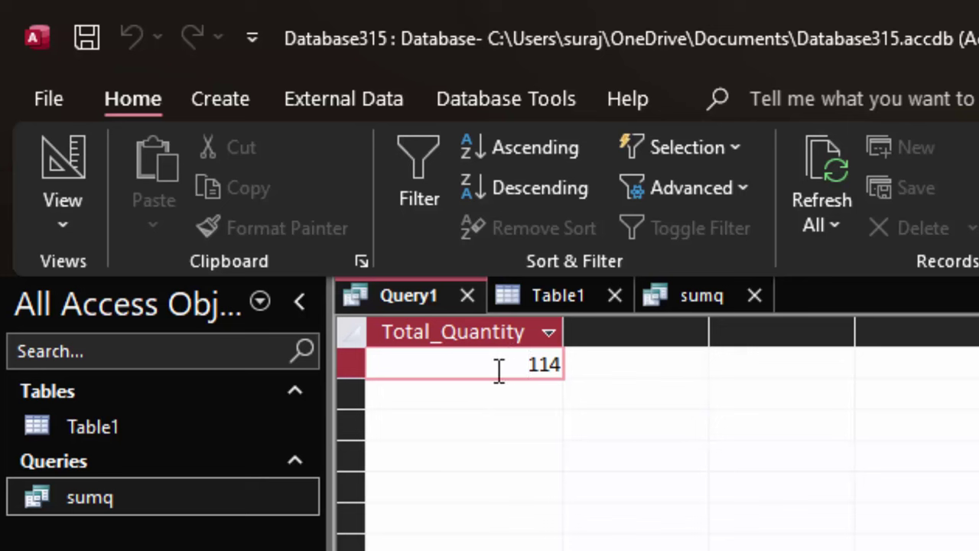
pyautogui.click(817, 162)
pyautogui.moveTo(528, 364); pyautogui.dragTo(602, 360)
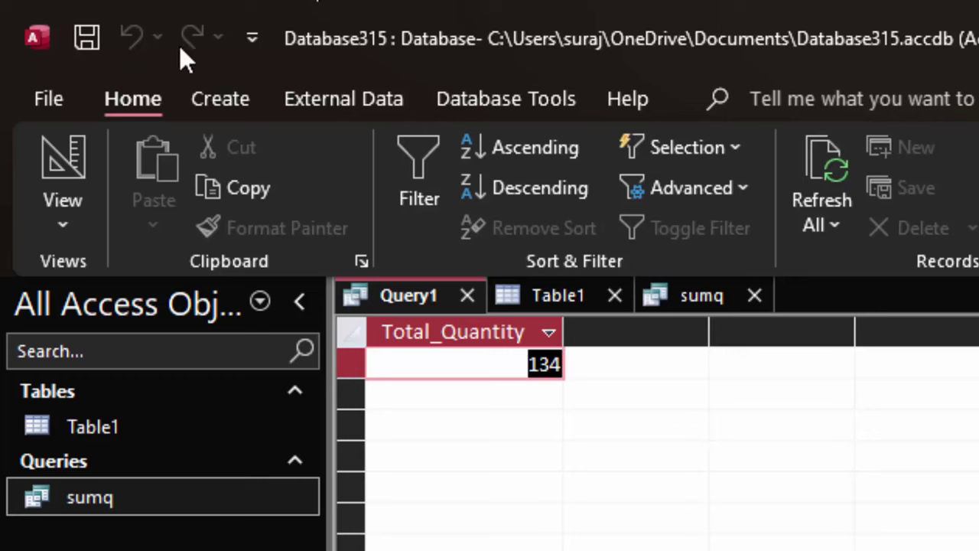
# Create a new SQL query: SELECT count(*) as Total_count from Table1;
pyautogui.click(256, 92)
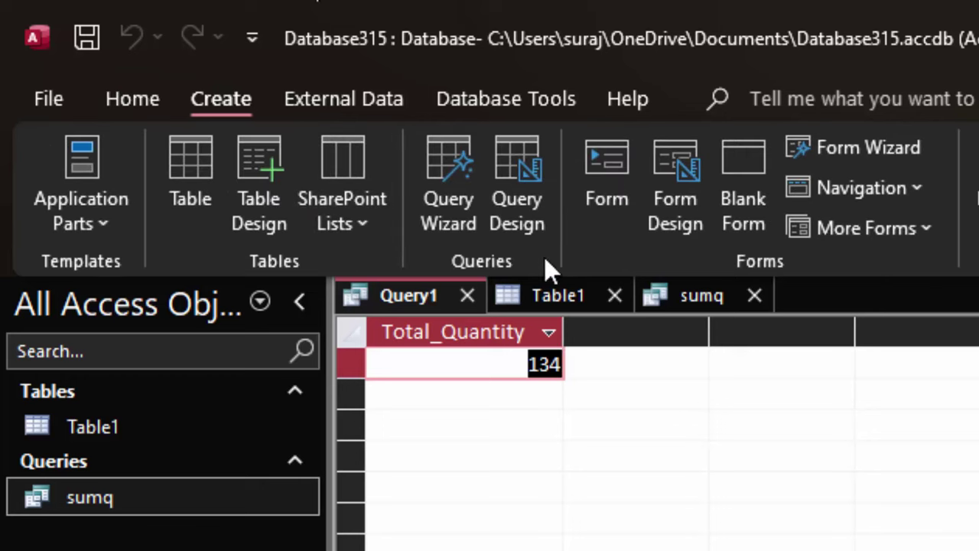
pyautogui.click(502, 145)
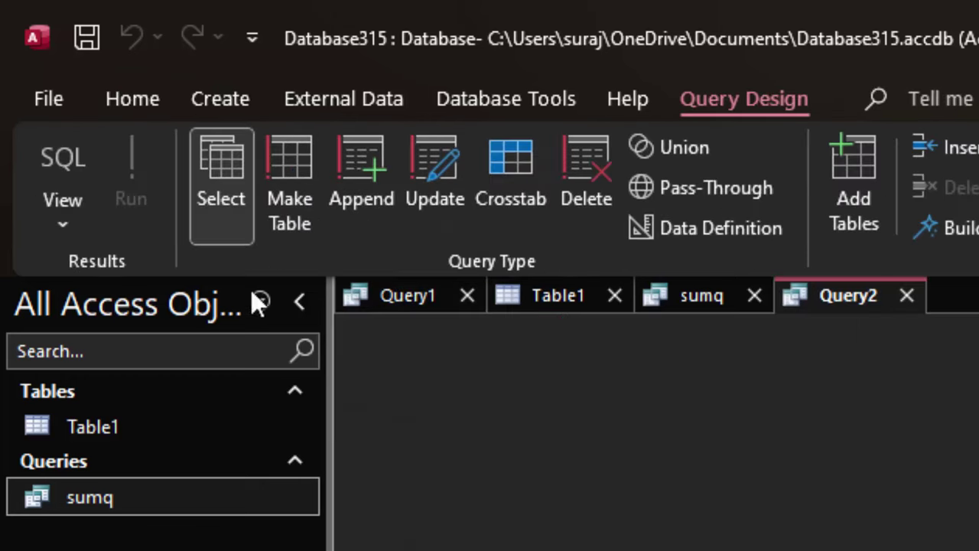
pyautogui.click(77, 137)
pyautogui.click(502, 336)
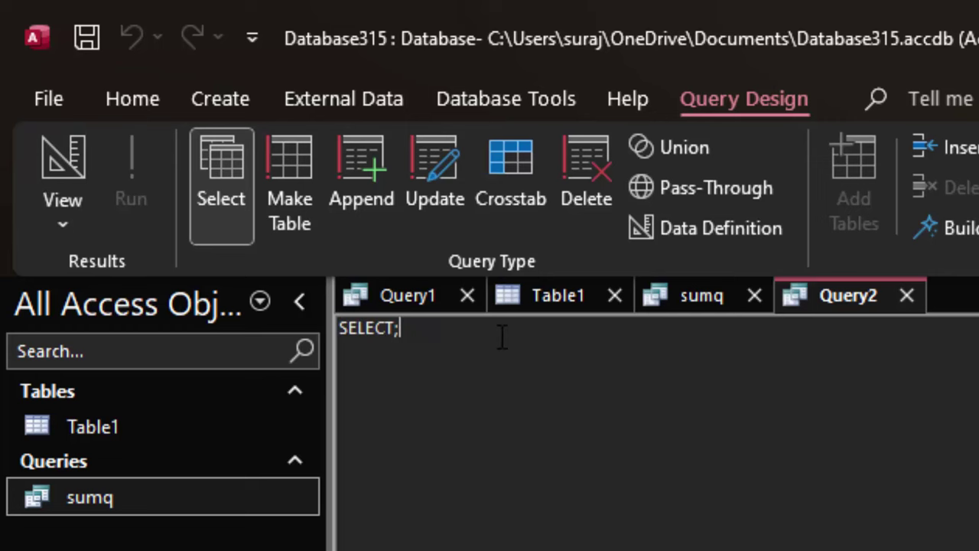
pyautogui.press('BackSpace')
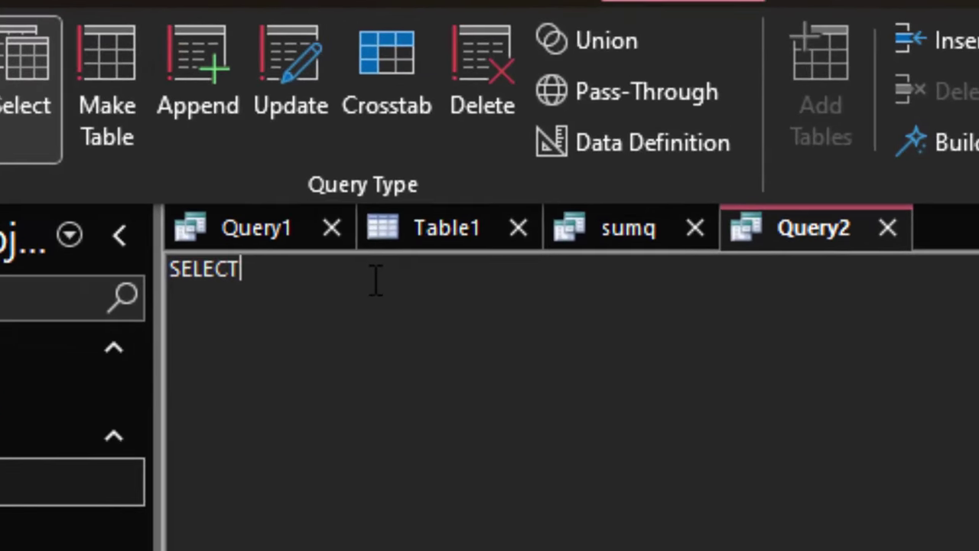
pyautogui.write(' coun')
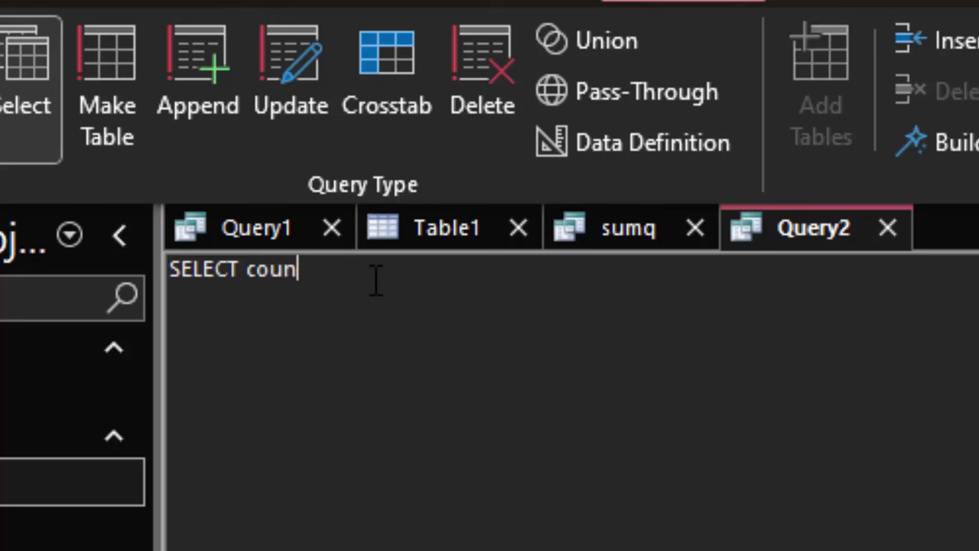
pyautogui.write('t')
pyautogui.write('()')
pyautogui.press('Left')
pyautogui.write('*)')
pyautogui.write(' as')
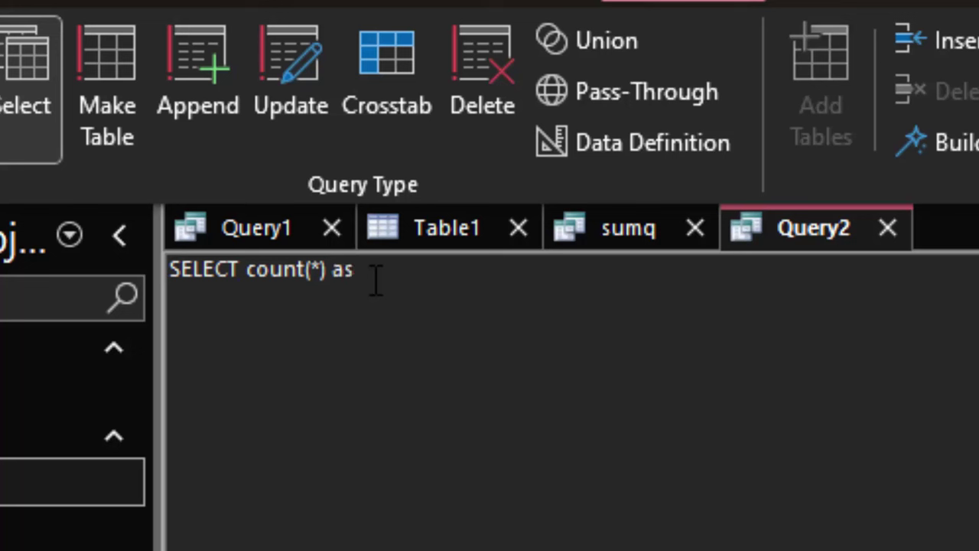
pyautogui.write(' Total')
pyautogui.write('_count ')
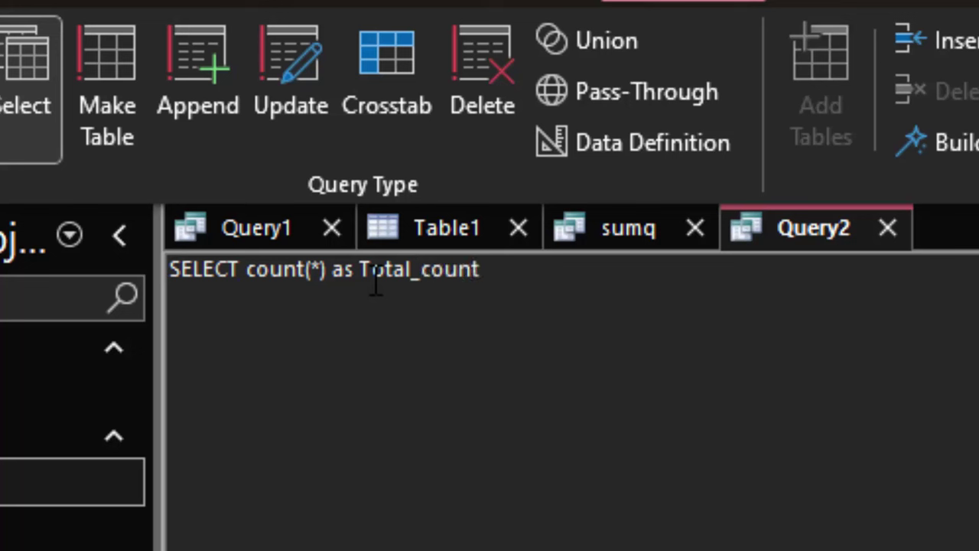
pyautogui.write('f')
pyautogui.write('rom Ta')
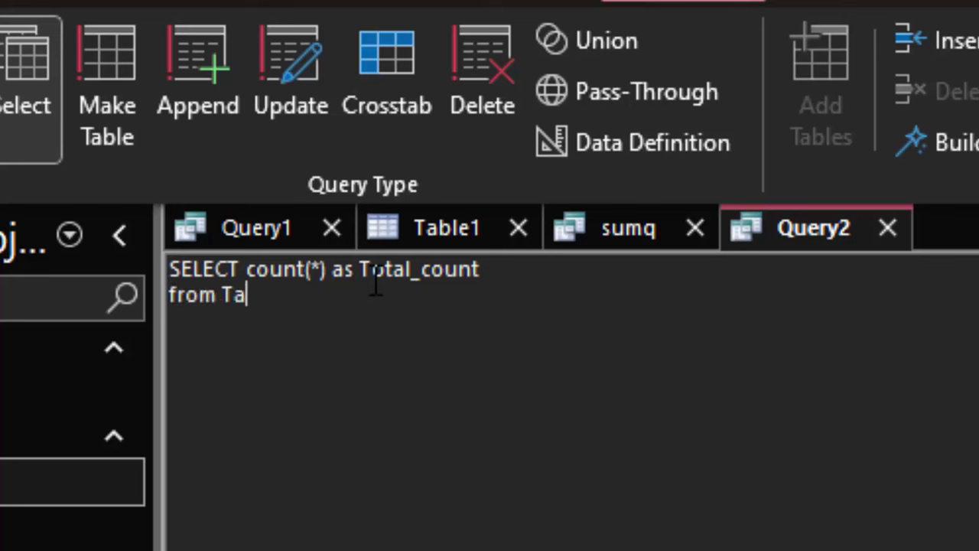
pyautogui.write('ble1')
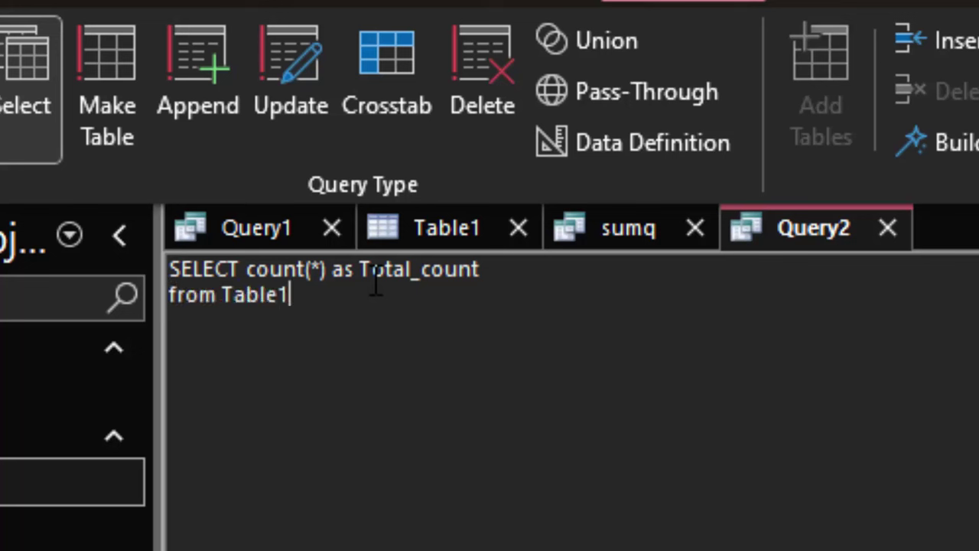
pyautogui.write(';')
# Close sumq and Table1, then save Query1 under its default name and close it
pyautogui.click(696, 229)
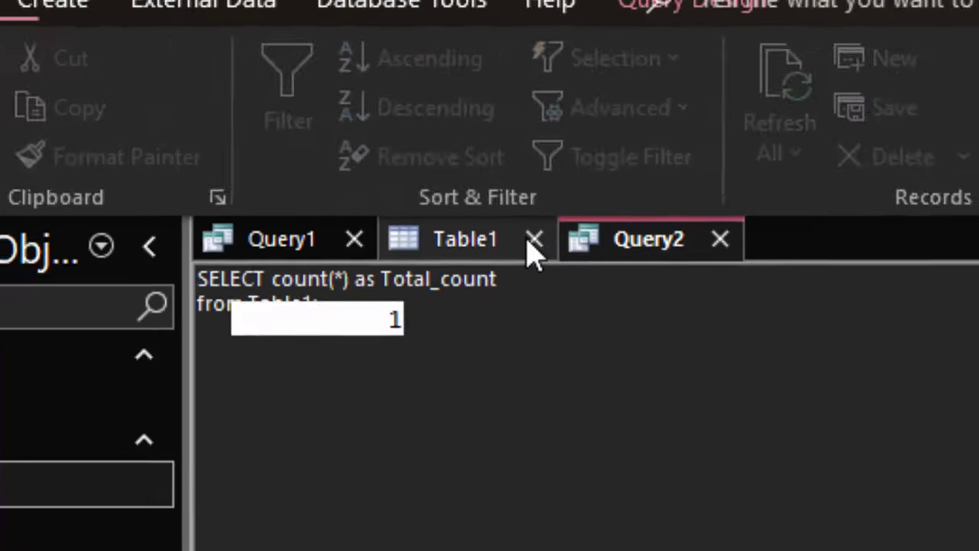
pyautogui.click(533, 238)
pyautogui.click(406, 297)
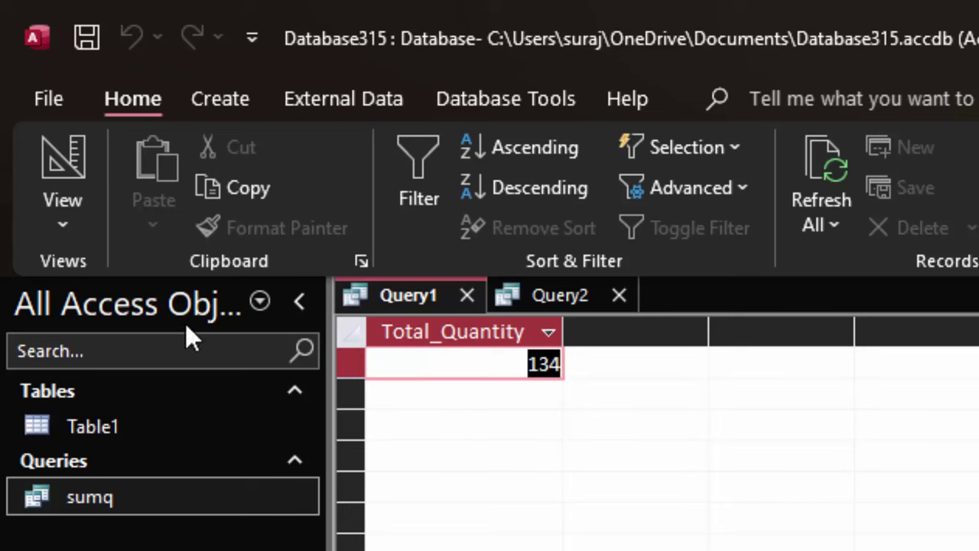
pyautogui.click(83, 38)
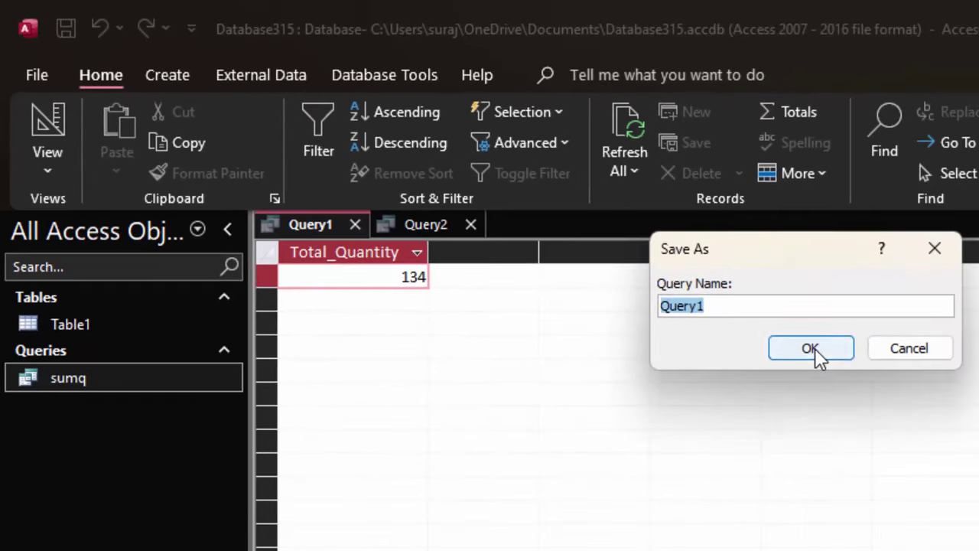
pyautogui.click(815, 352)
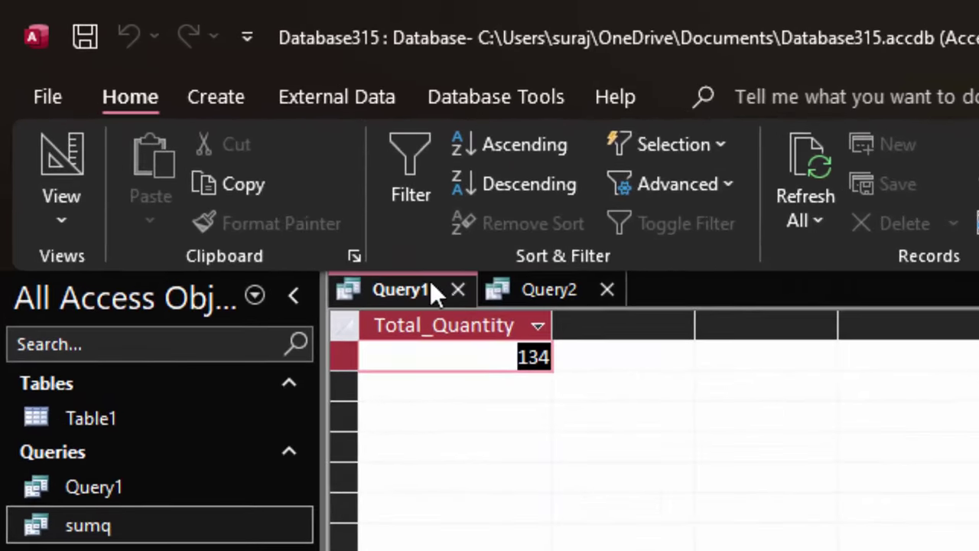
pyautogui.click(457, 290)
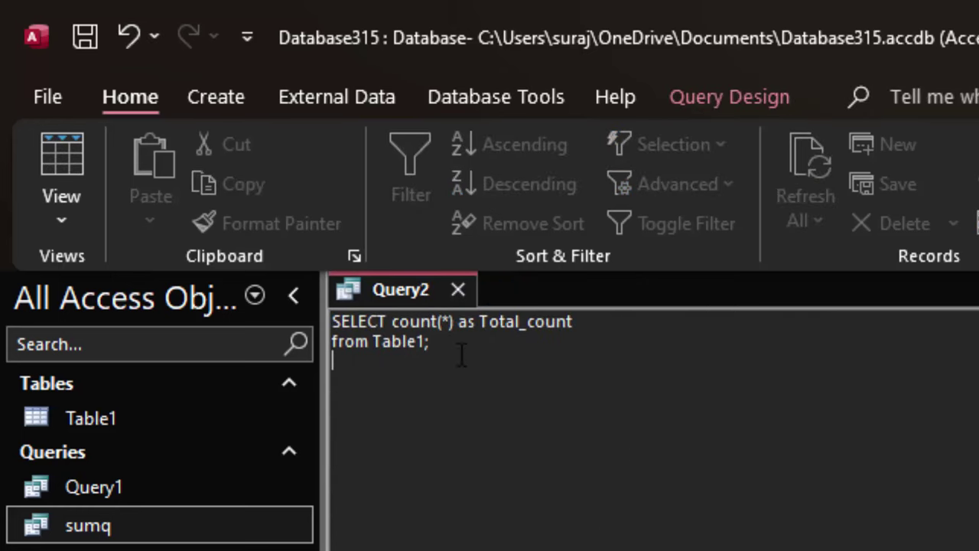
# Run Query2 to get a Total_count of 7, then reopen Table1
pyautogui.moveTo(462, 354); pyautogui.dragTo(364, 352)
pyautogui.hotkey('ctrl', 'a')
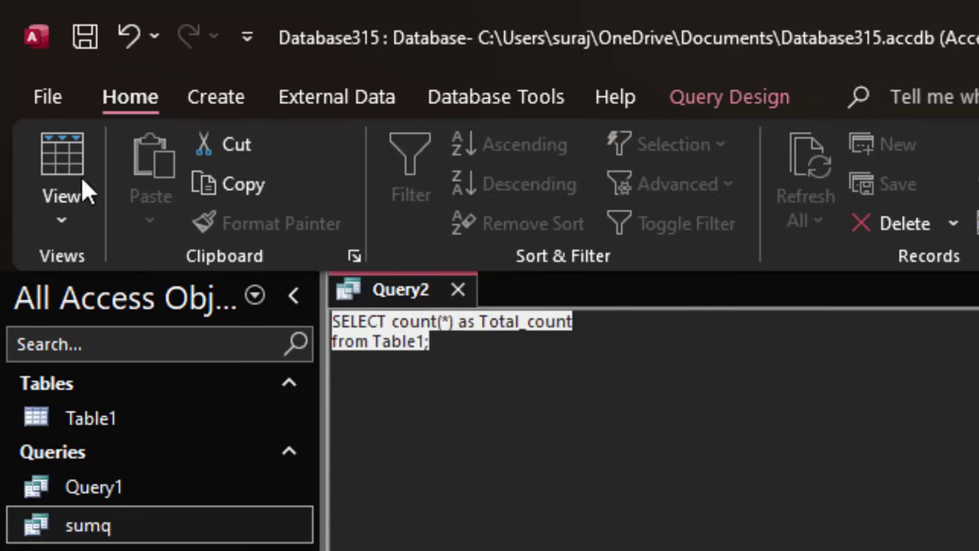
pyautogui.click(762, 98)
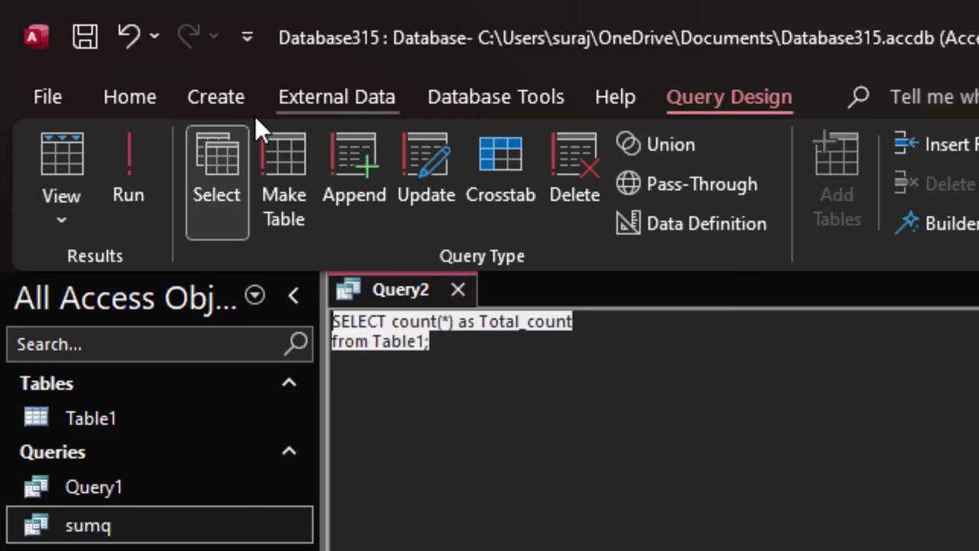
pyautogui.click(147, 154)
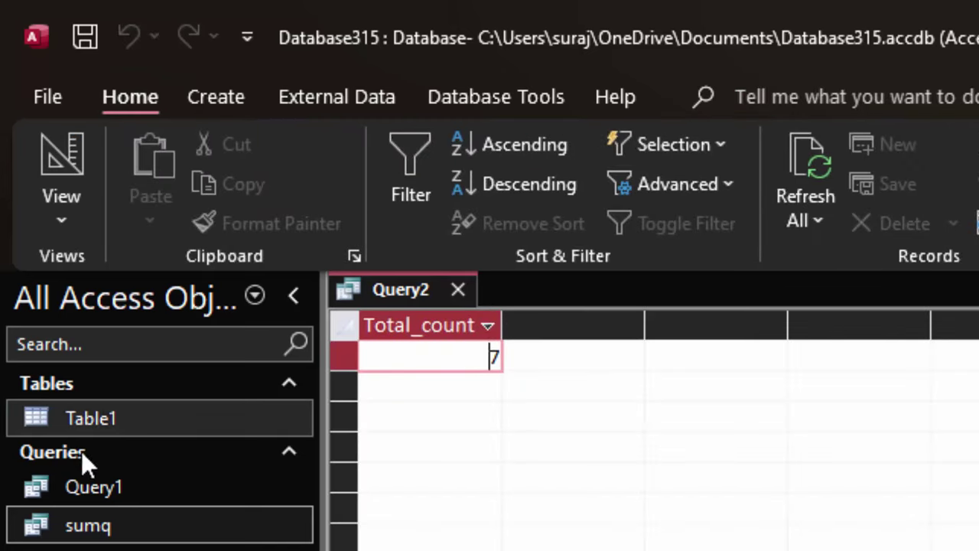
pyautogui.doubleClick(109, 417)
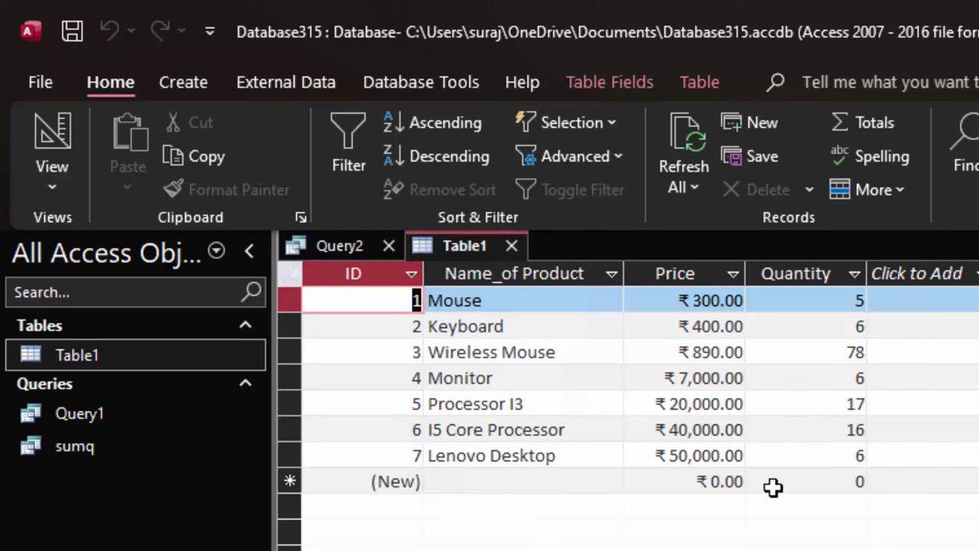
# Add a USB record to Table1 with Price 300 and Quantity 50
pyautogui.click(485, 478)
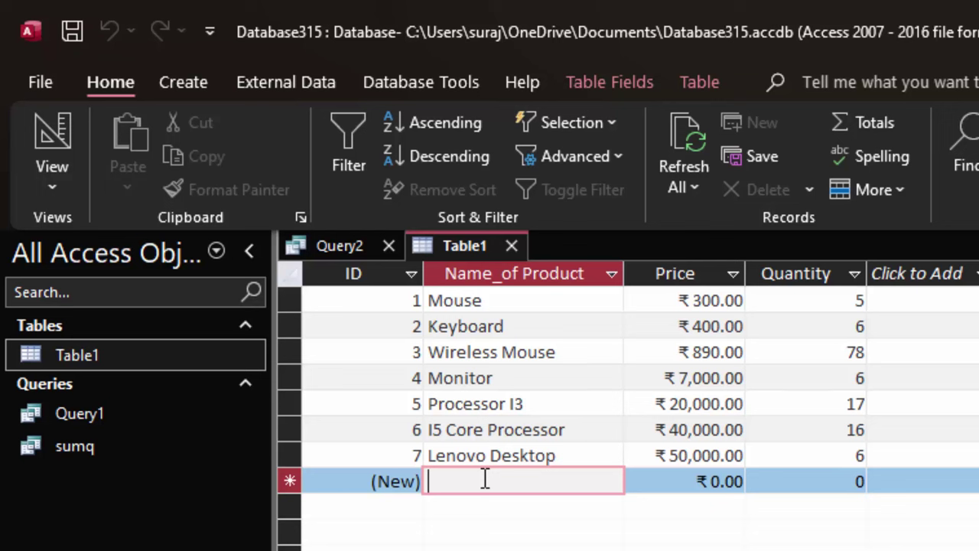
pyautogui.write('U')
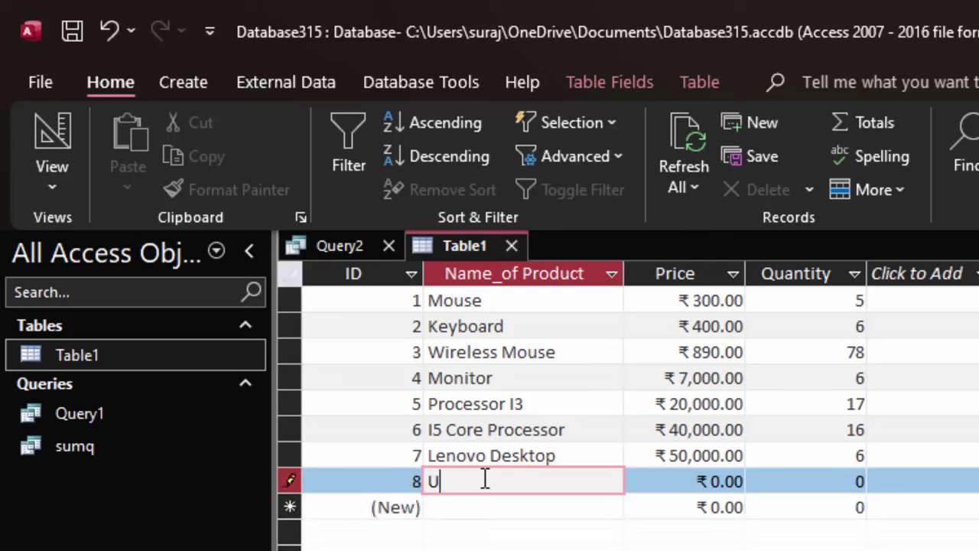
pyautogui.write('SB')
pyautogui.click(718, 481)
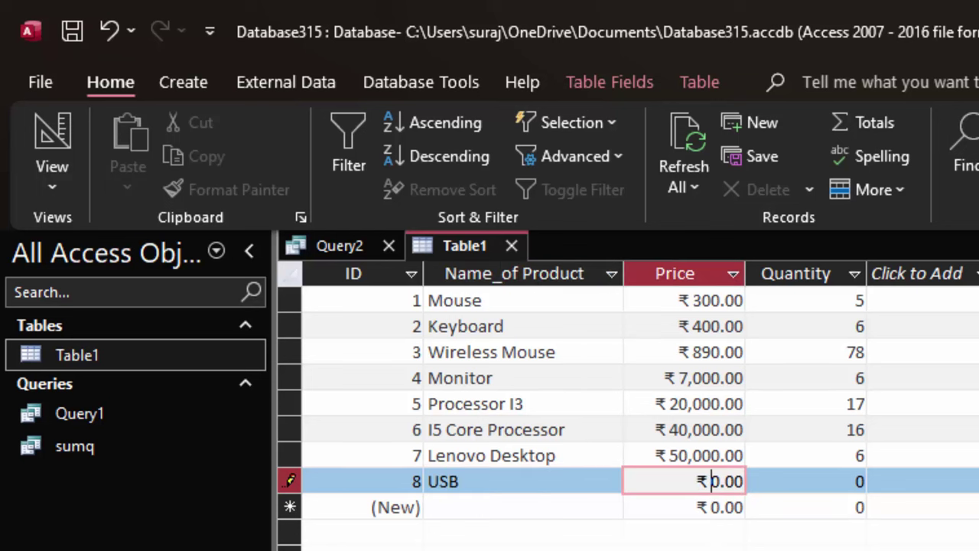
pyautogui.write('3')
pyautogui.write('00')
pyautogui.press('BackSpace')
pyautogui.press('Tab')
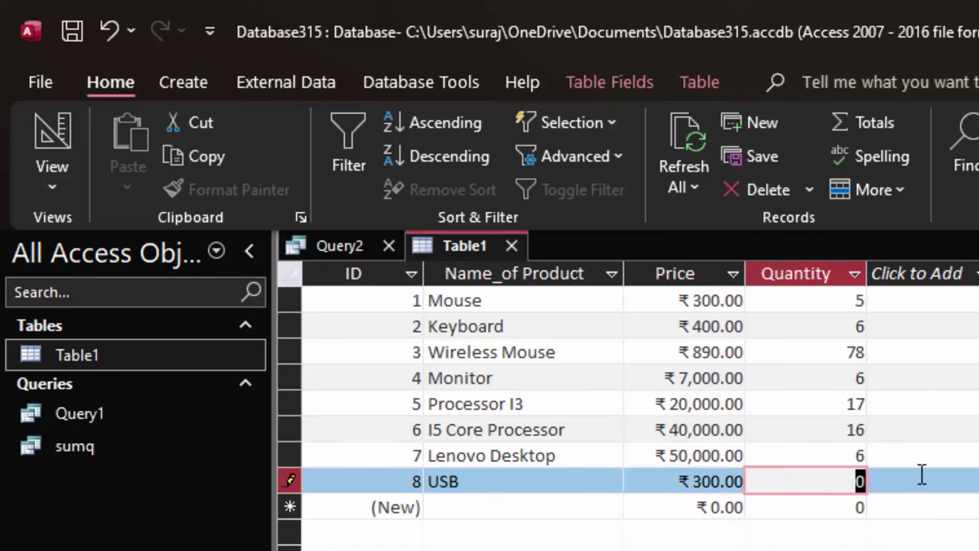
pyautogui.press('BackSpace')
pyautogui.write('50')
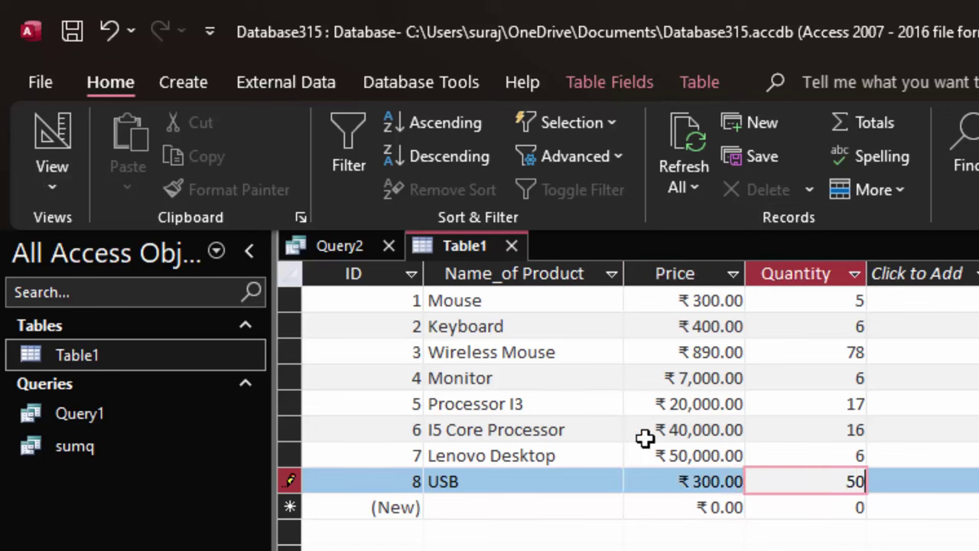
pyautogui.click(502, 507)
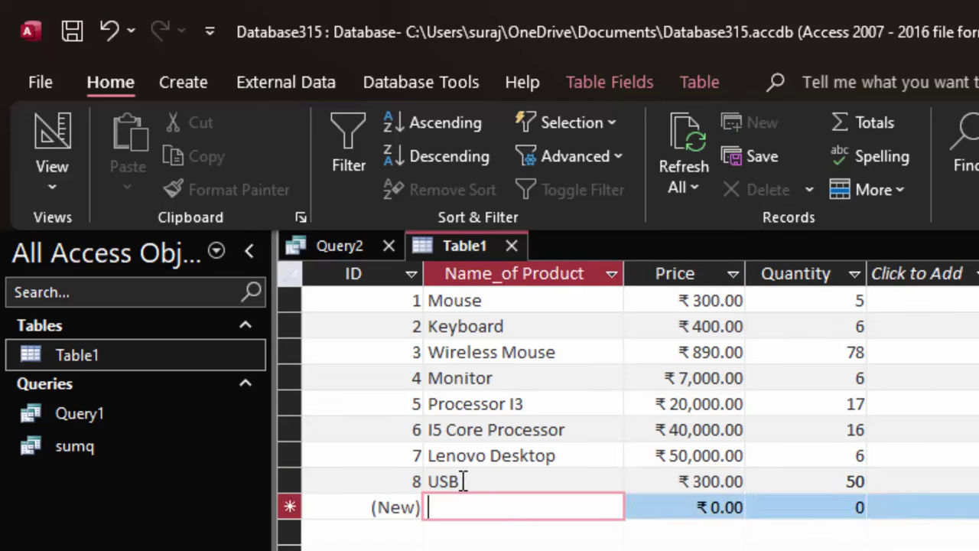
# Refresh Query2 so Total_count shows 8, including the new USB record
pyautogui.click(358, 250)
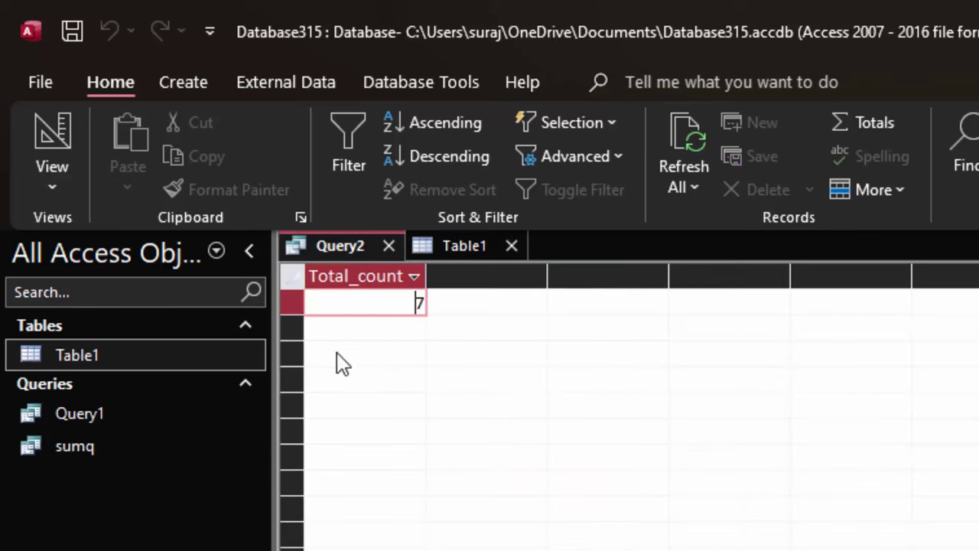
pyautogui.click(690, 134)
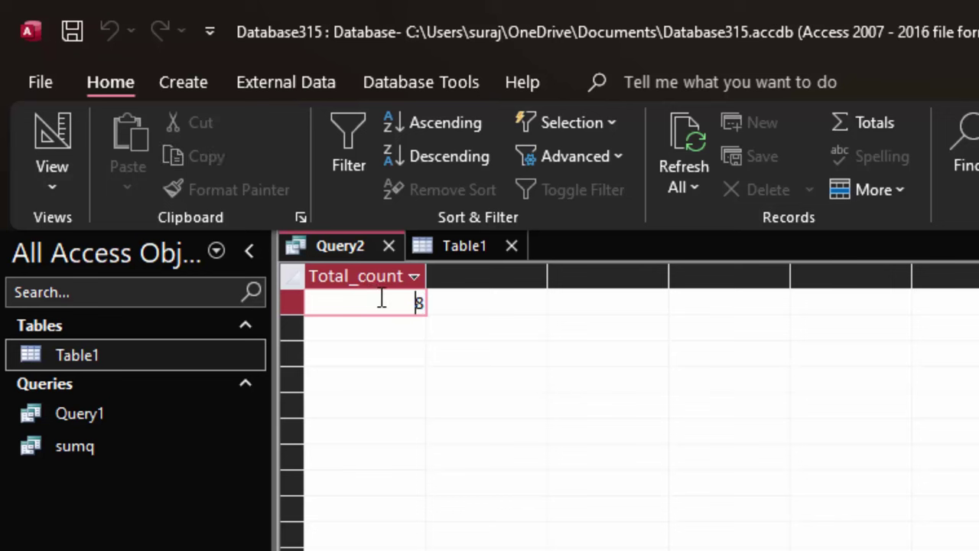